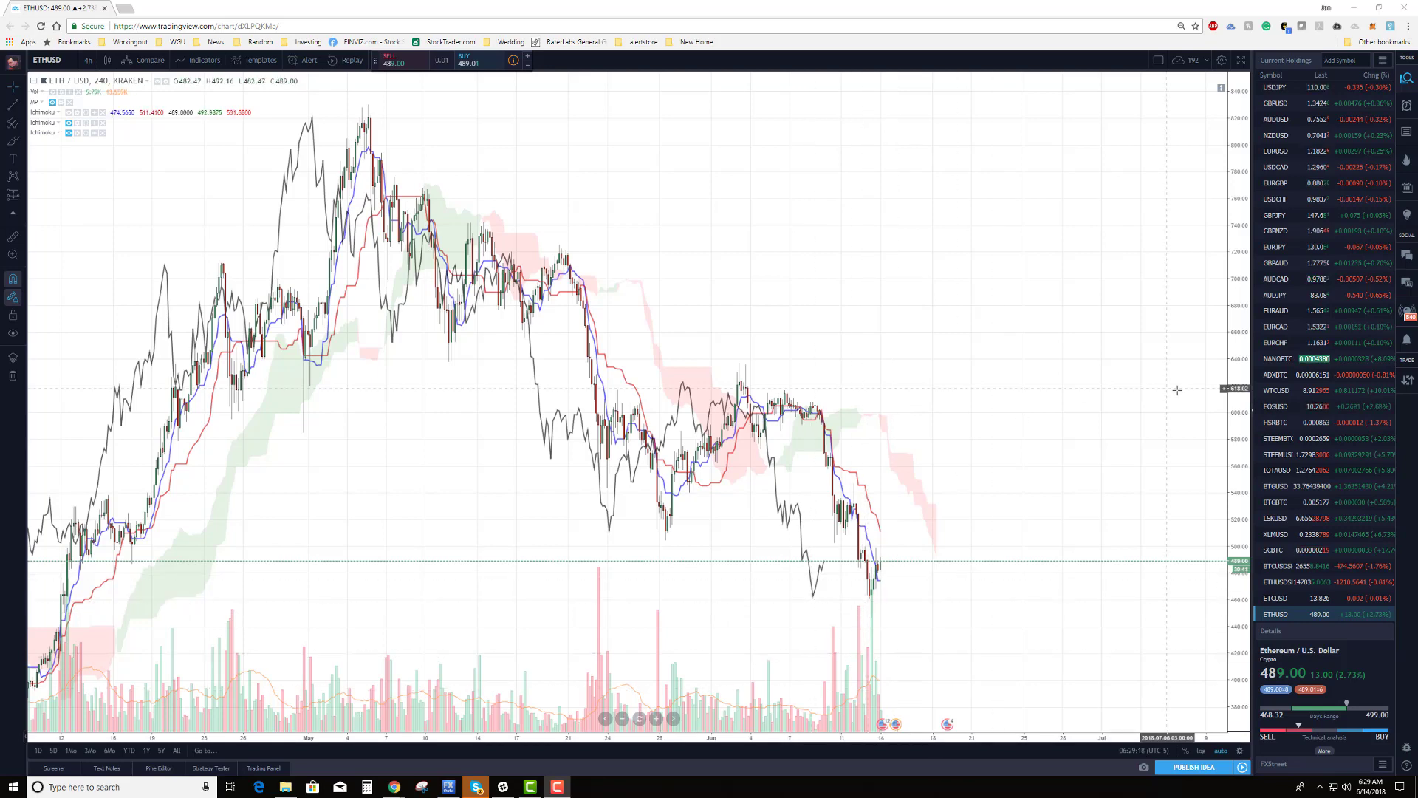
Step: Load the BTCUSD 240-minute Coinbase chart and zoom to view its trend lines, arcs and Ichimoku
{"action": "scroll", "coordinate": [1297, 274], "scroll_direction": "up", "scroll_amount": 3}
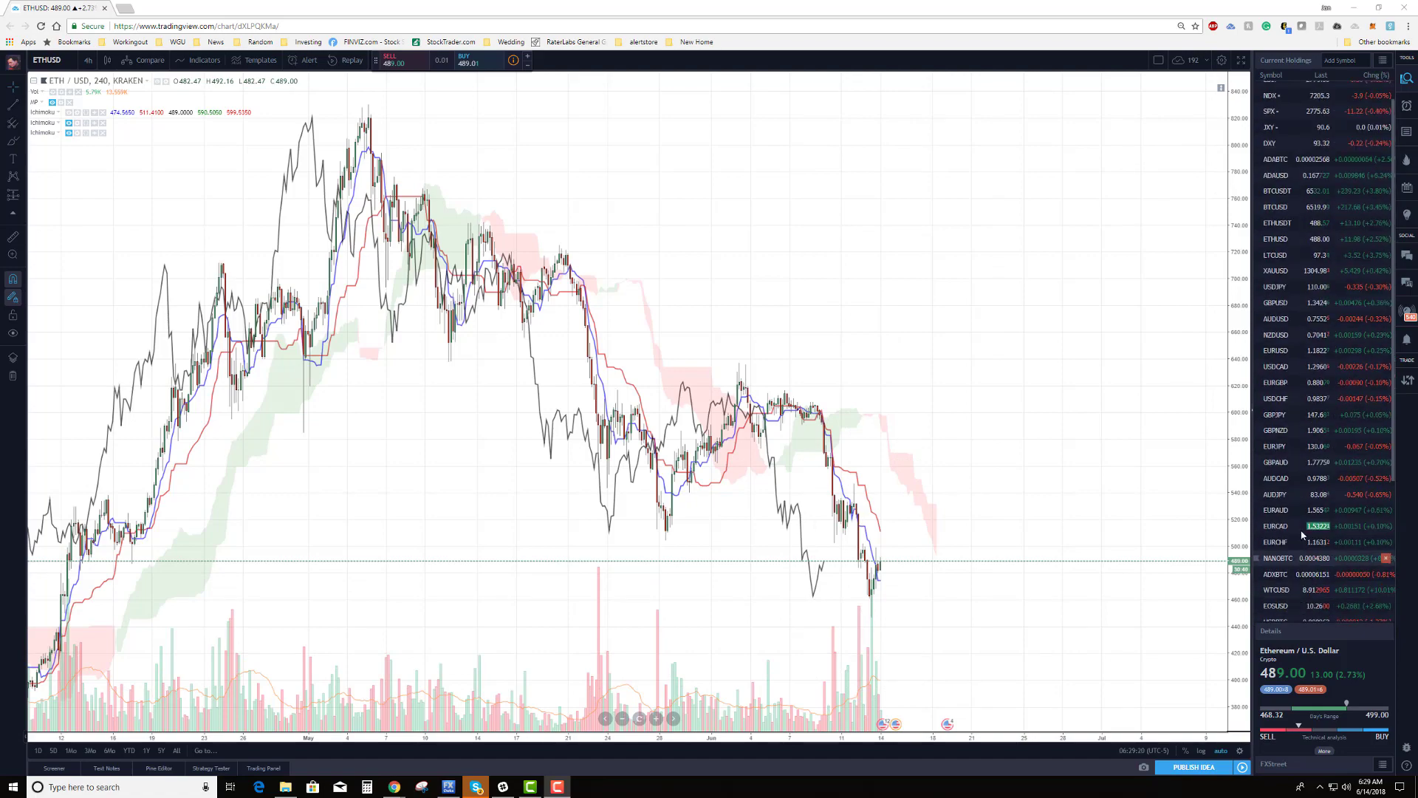
{"action": "left_click", "coordinate": [1291, 232]}
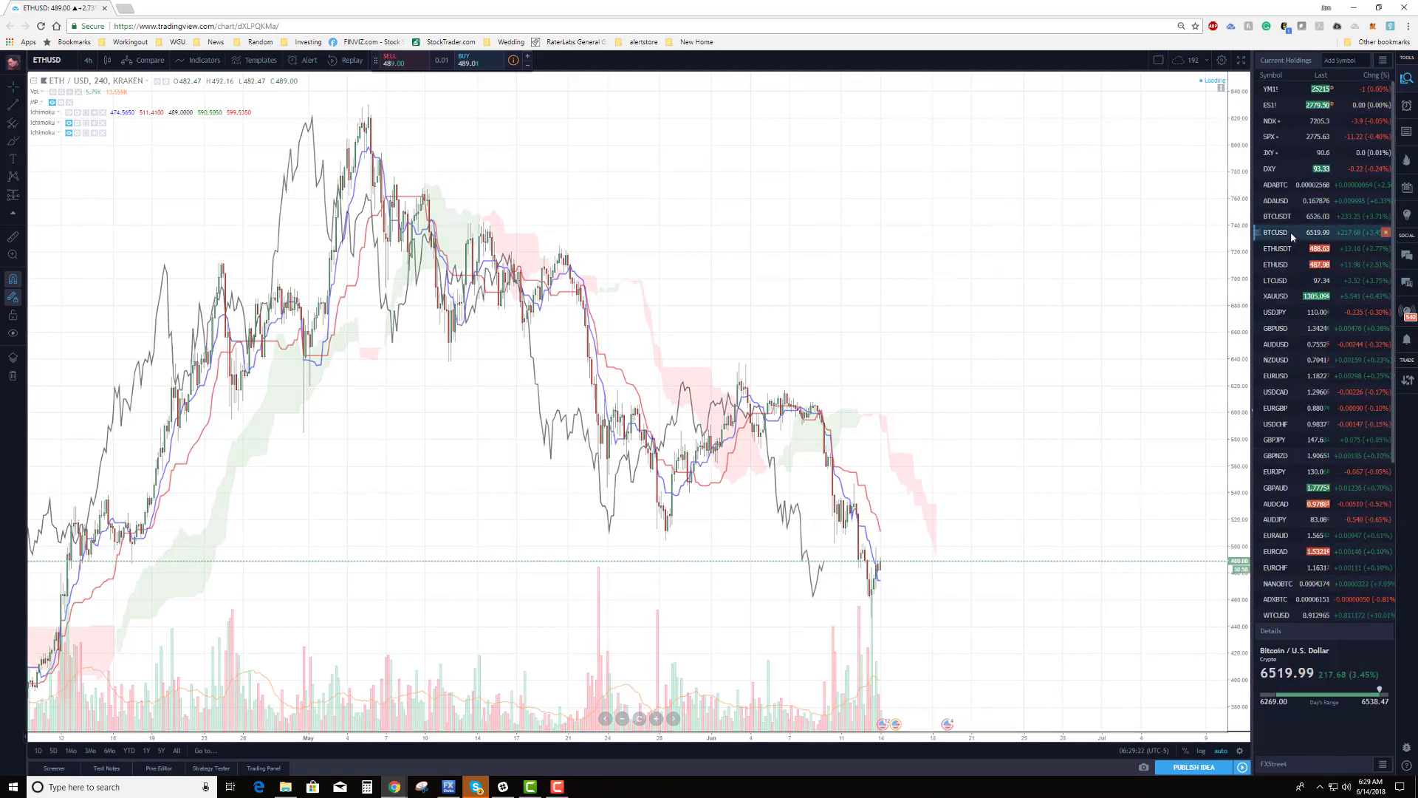
{"action": "scroll", "coordinate": [829, 544], "scroll_direction": "up", "scroll_amount": 3}
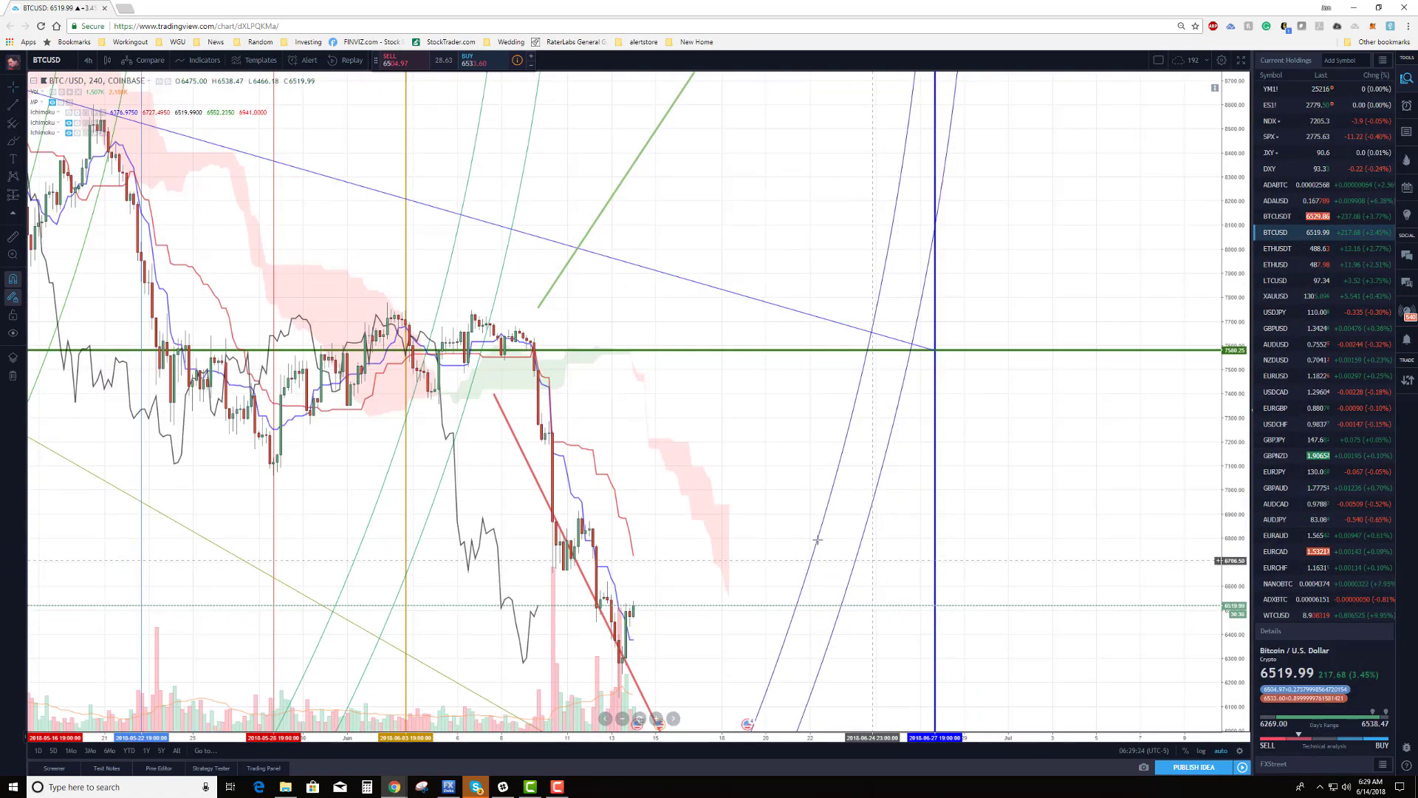
{"action": "scroll", "coordinate": [808, 454], "scroll_direction": "down", "scroll_amount": 5}
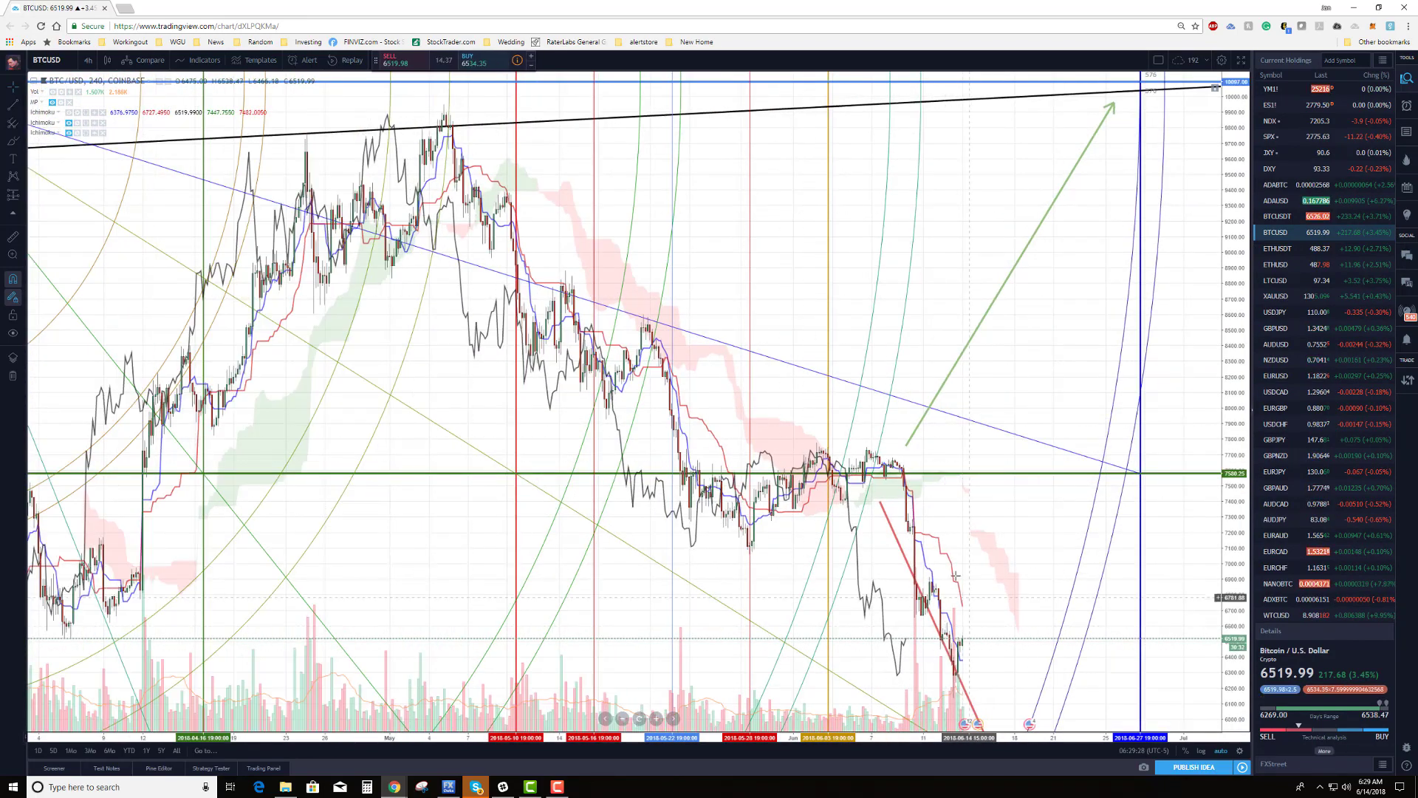
{"action": "scroll", "coordinate": [918, 677], "scroll_direction": "up", "scroll_amount": 1}
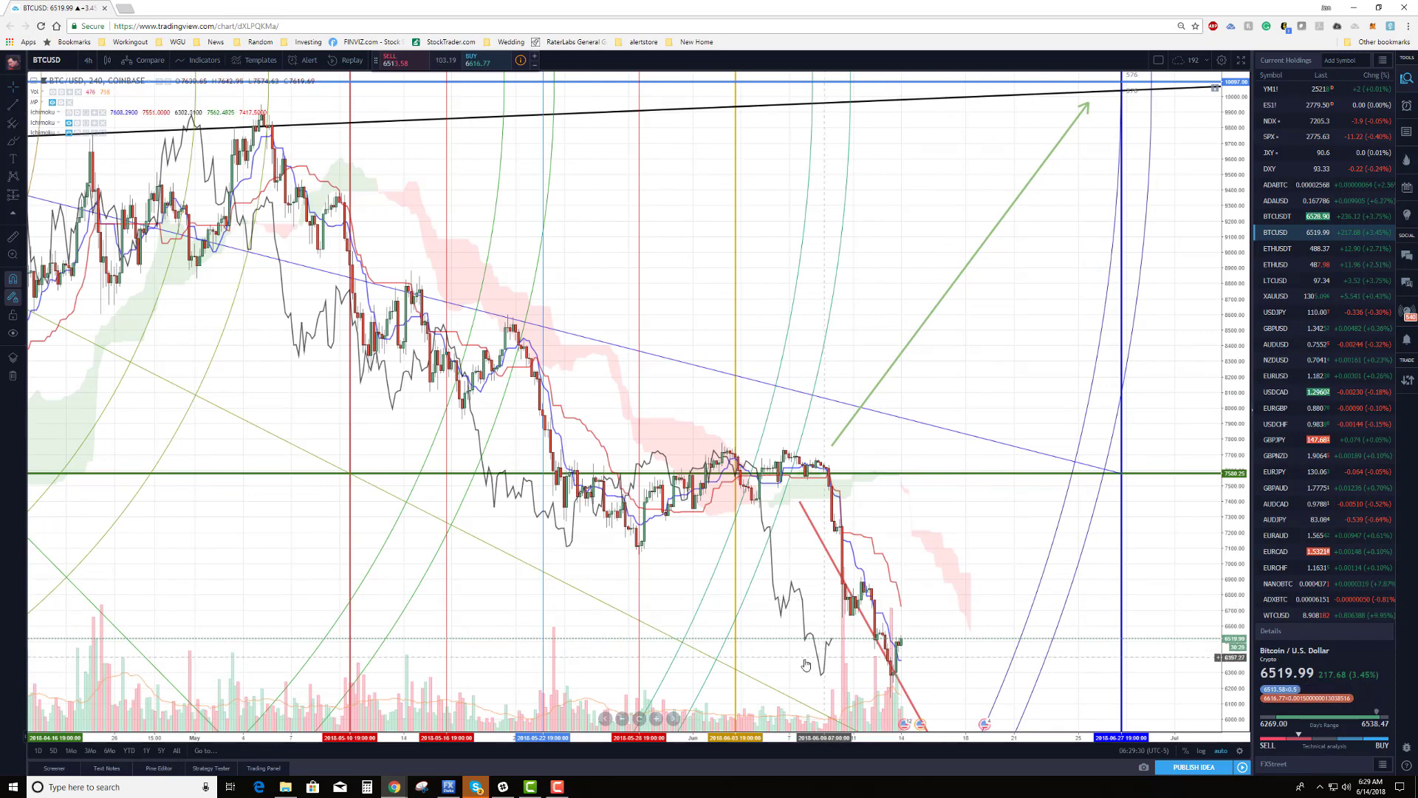
{"action": "scroll", "coordinate": [876, 682], "scroll_direction": "up", "scroll_amount": 2}
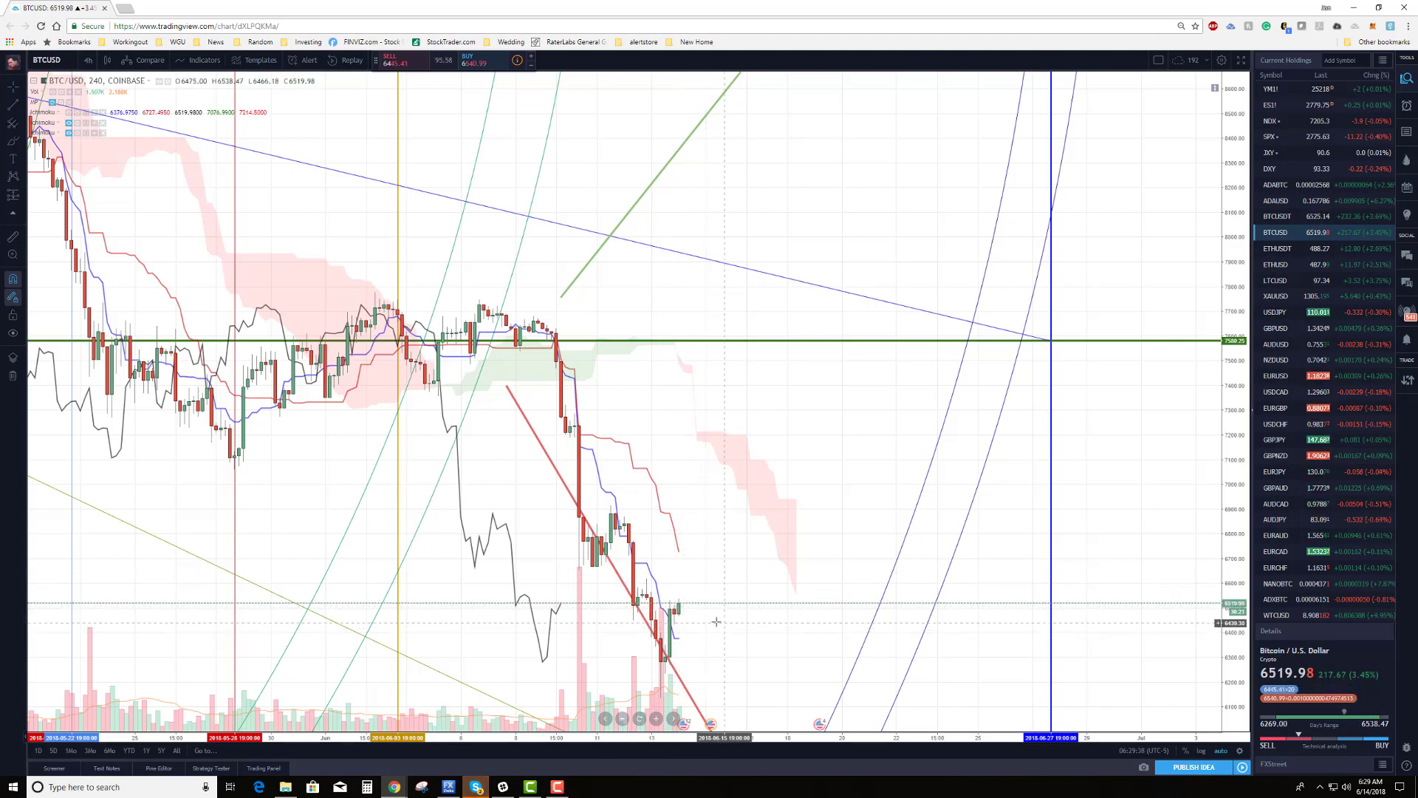
{"action": "scroll", "coordinate": [728, 602], "scroll_direction": "down", "scroll_amount": 3}
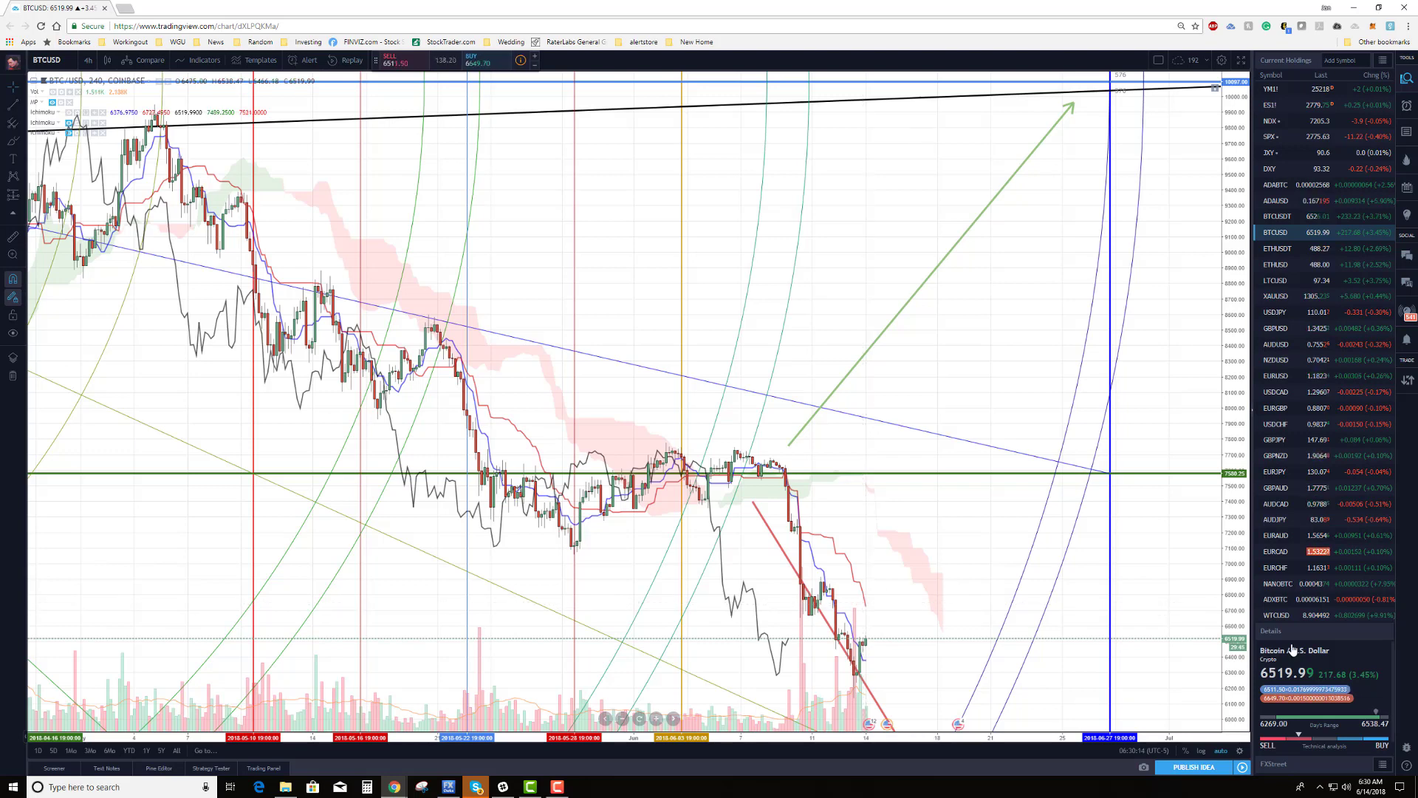
Step: Load the Bitfinex BTCUSD Shorts 240-minute chart from the watchlist and zoom to inspect it
{"action": "scroll", "coordinate": [1275, 569], "scroll_direction": "down", "scroll_amount": 3}
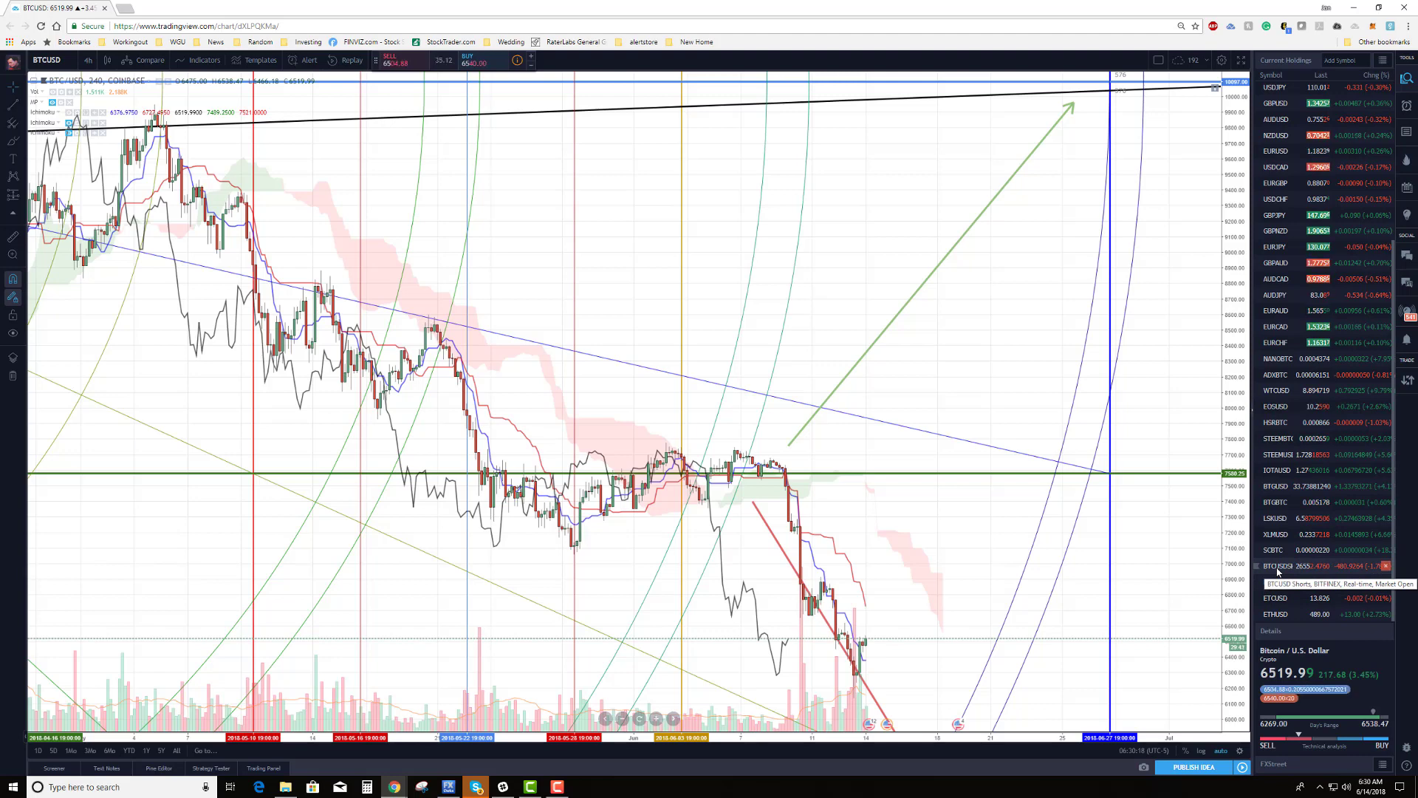
{"action": "left_click", "coordinate": [1277, 571]}
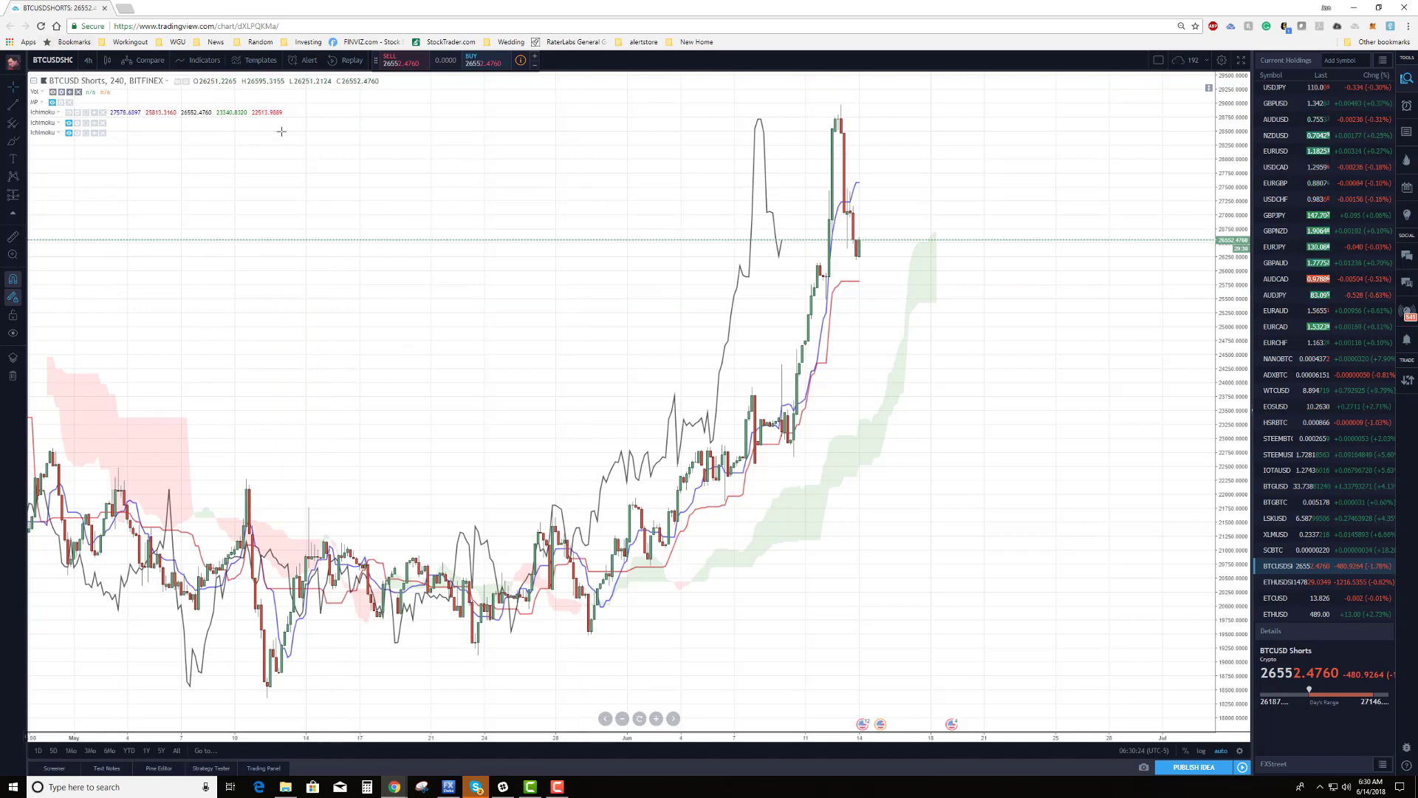
{"action": "scroll", "coordinate": [630, 358], "scroll_direction": "down", "scroll_amount": 3}
{"action": "scroll", "coordinate": [630, 358], "scroll_direction": "up", "scroll_amount": 3}
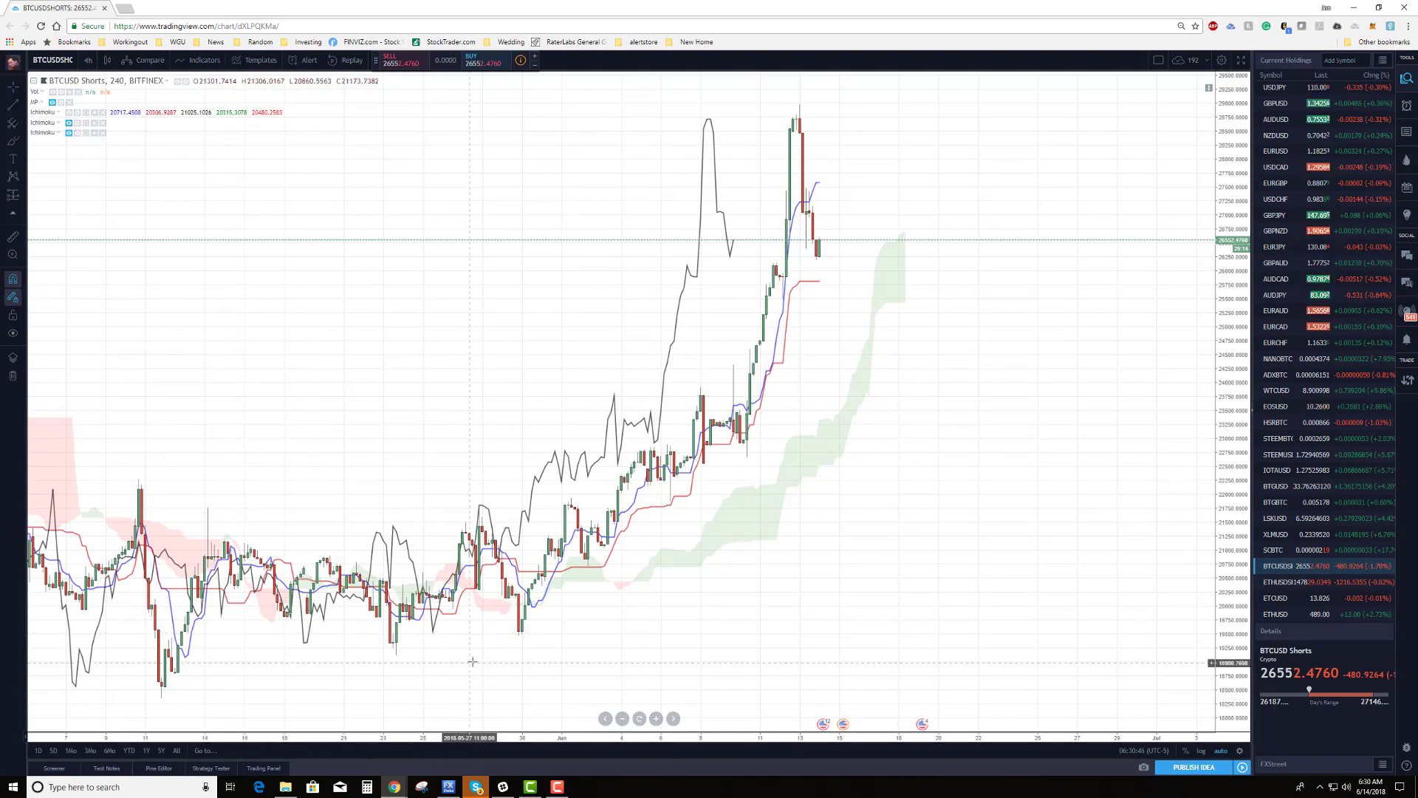
Step: Set the BTCUSD Shorts chart interval to 1 day and zoom out across months of history
{"action": "left_click", "coordinate": [87, 60]}
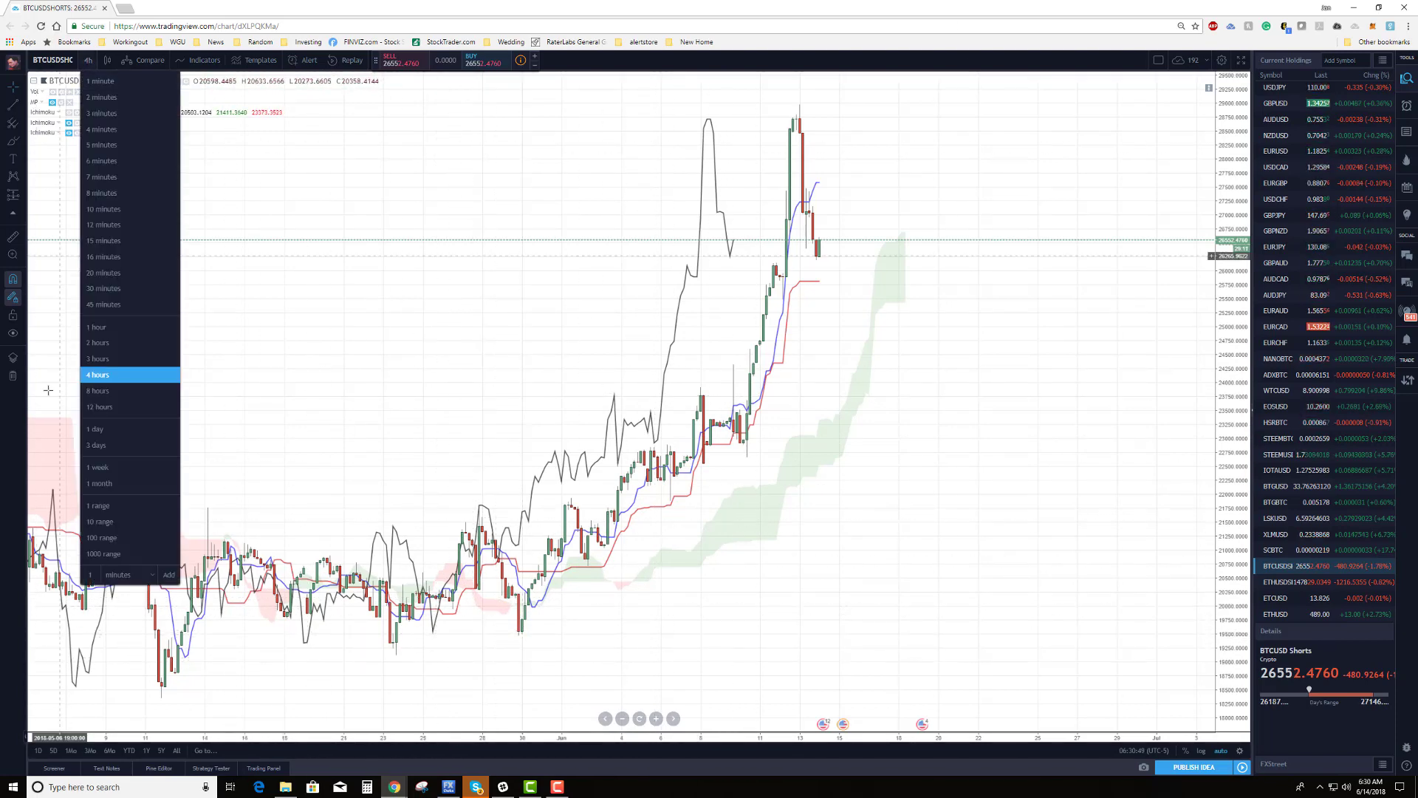
{"action": "left_click", "coordinate": [102, 430]}
{"action": "scroll", "coordinate": [786, 561], "scroll_direction": "up", "scroll_amount": 3}
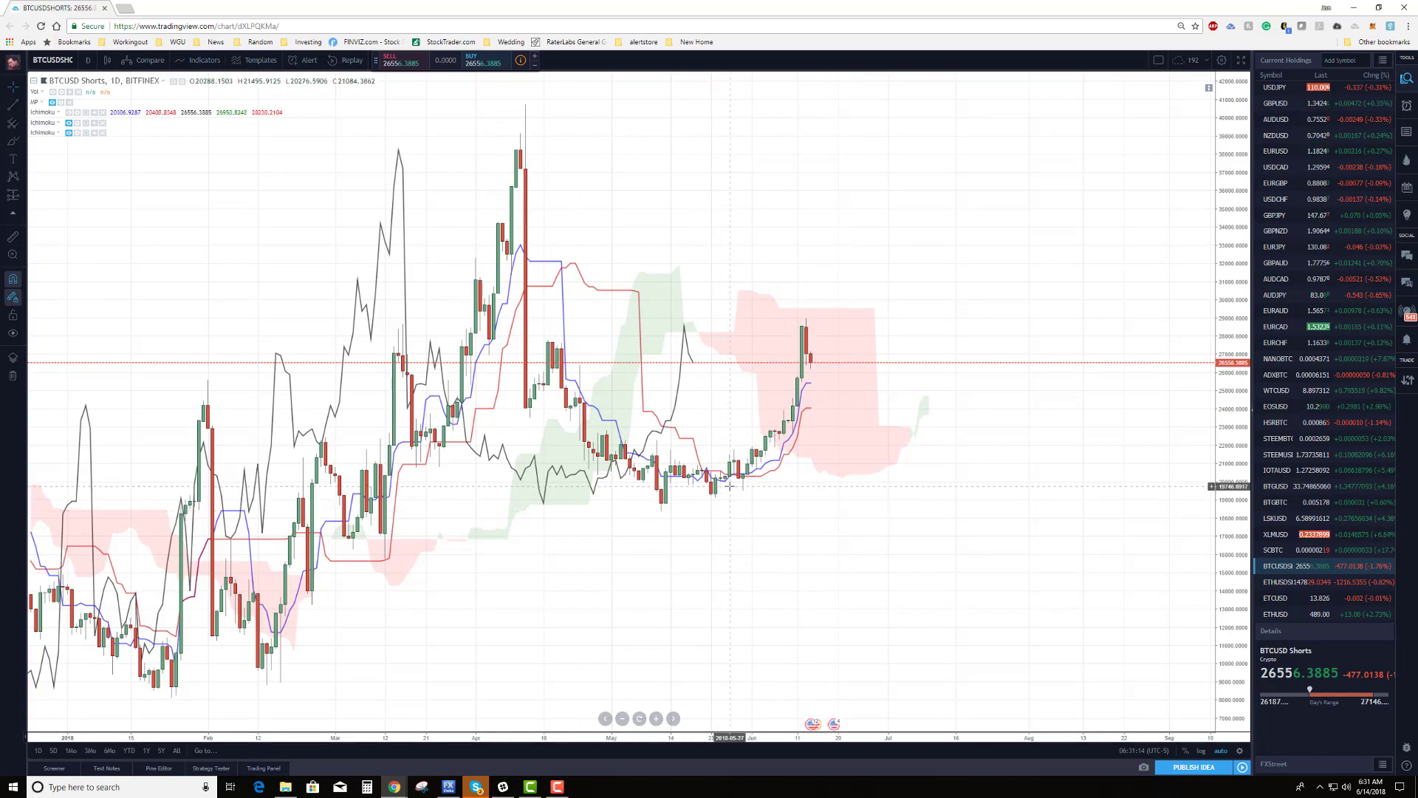
{"action": "scroll", "coordinate": [729, 486], "scroll_direction": "up", "scroll_amount": 2}
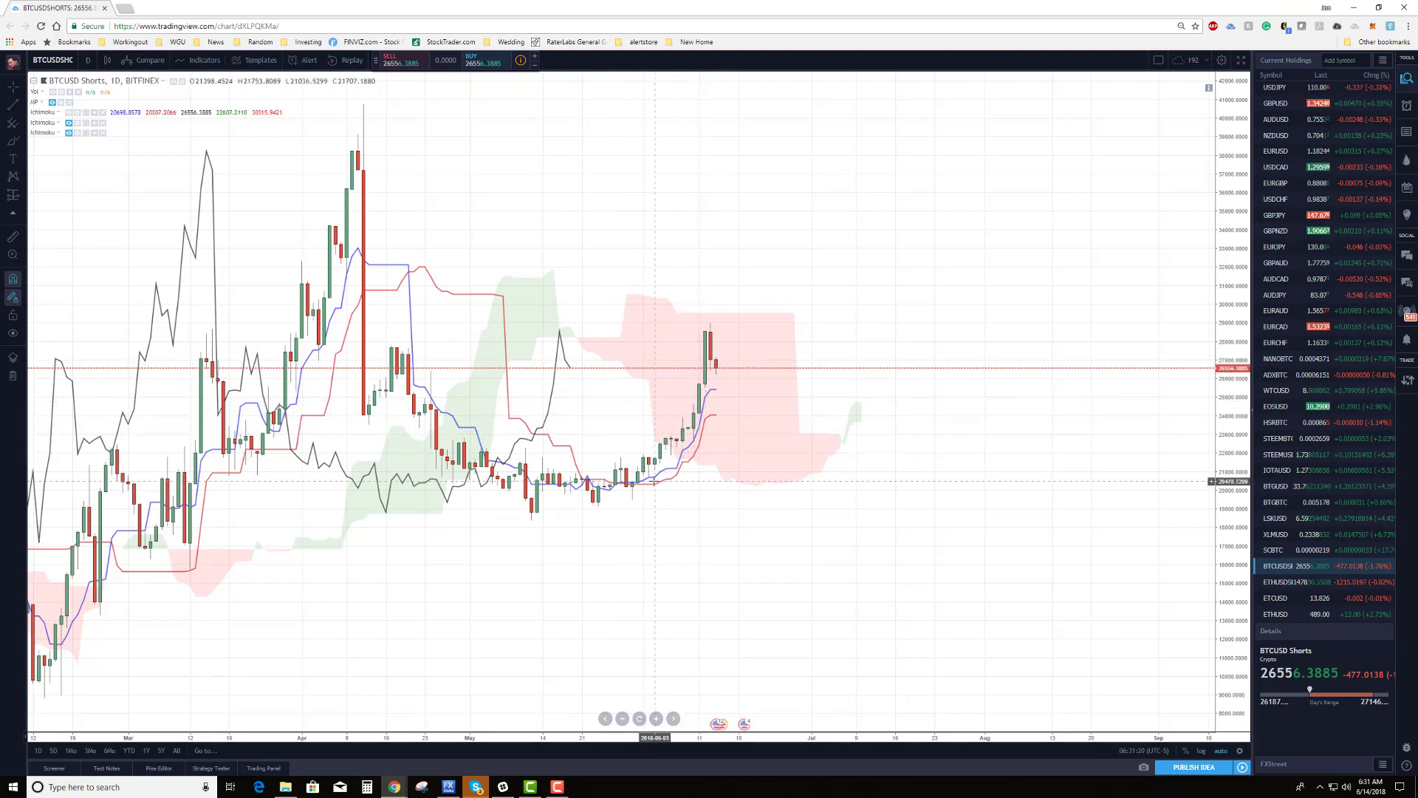
{"action": "scroll", "coordinate": [628, 531], "scroll_direction": "up", "scroll_amount": 1}
{"action": "scroll", "coordinate": [628, 531], "scroll_direction": "left", "scroll_amount": 2}
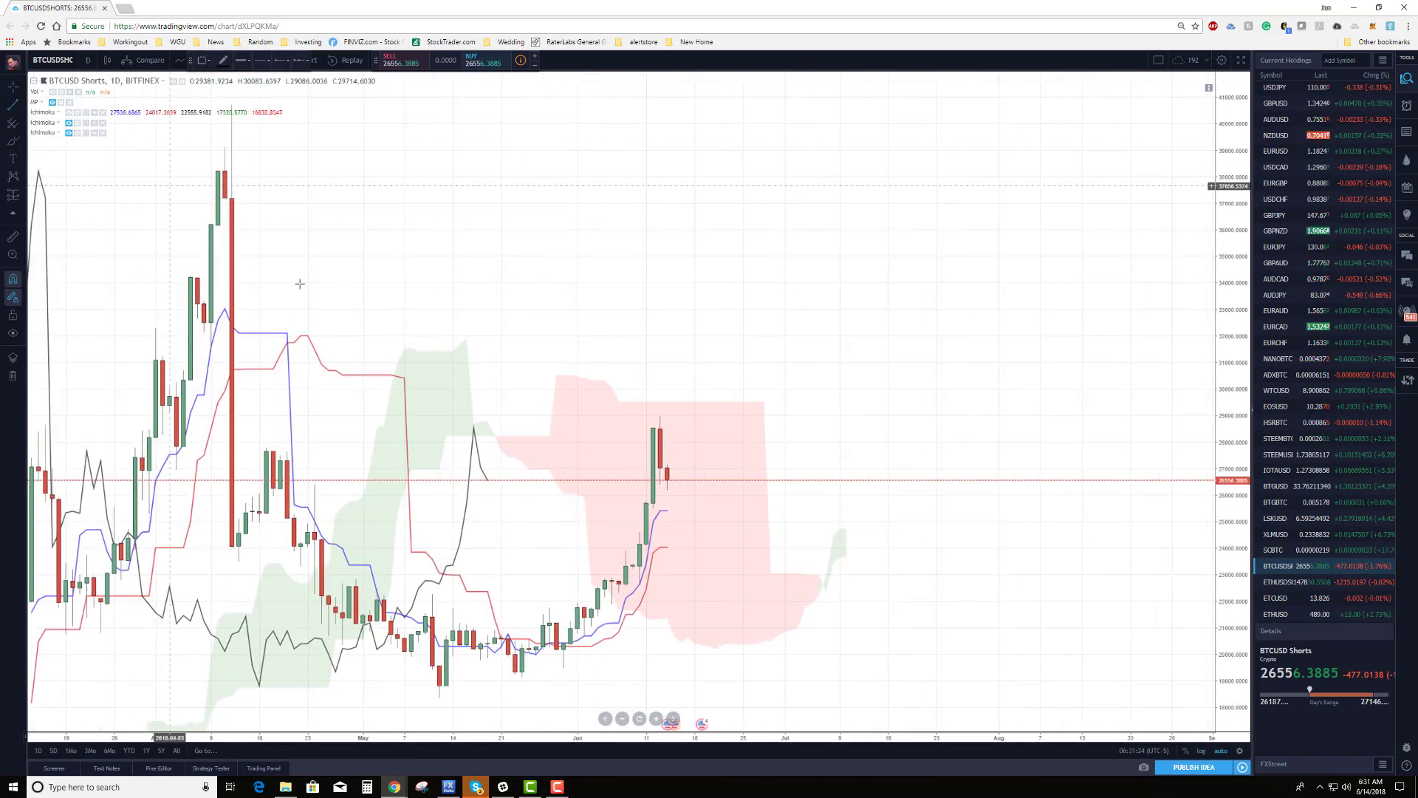
Step: Draw trend lines from the mid-May, late-May and early-June lows along the rally
{"action": "left_click", "coordinate": [439, 697]}
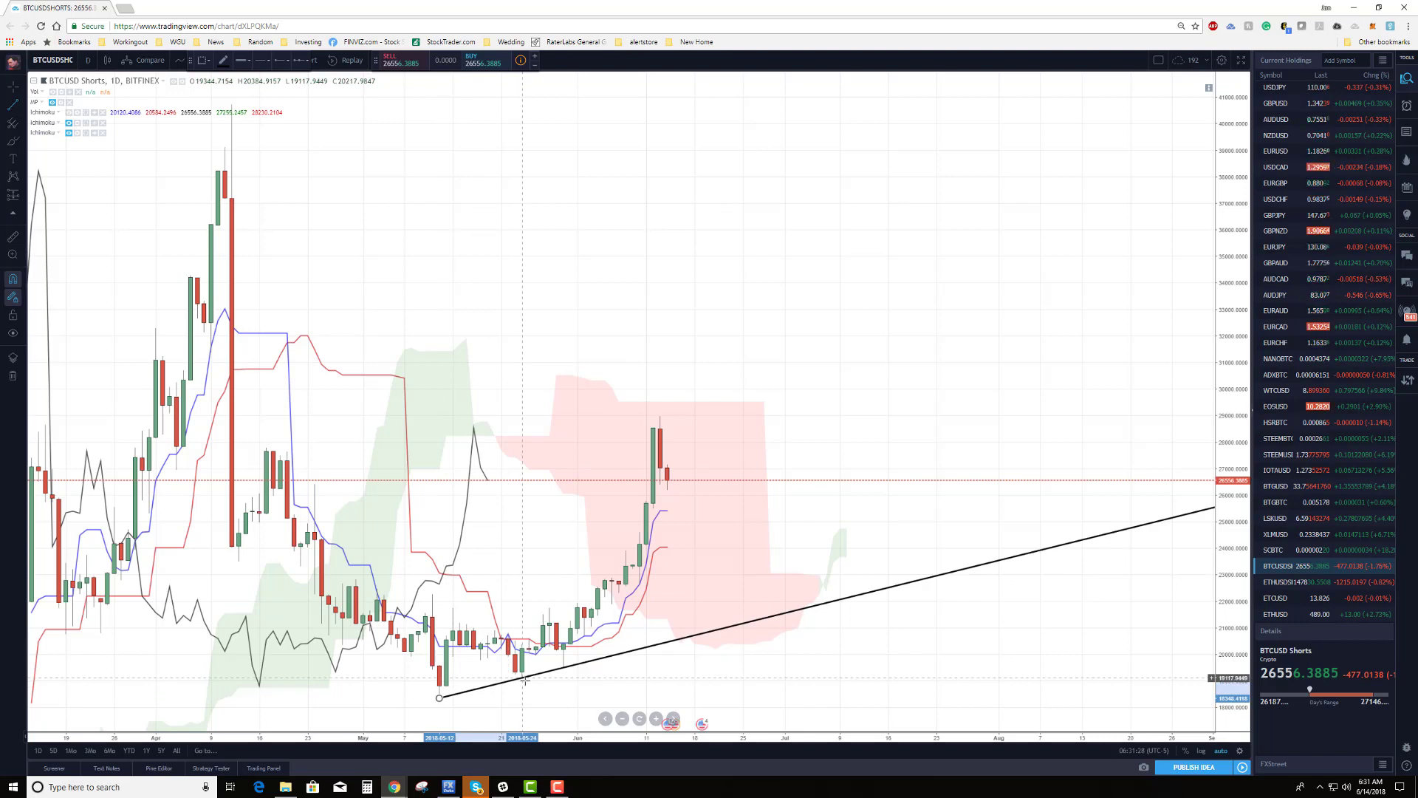
{"action": "left_click", "coordinate": [522, 676]}
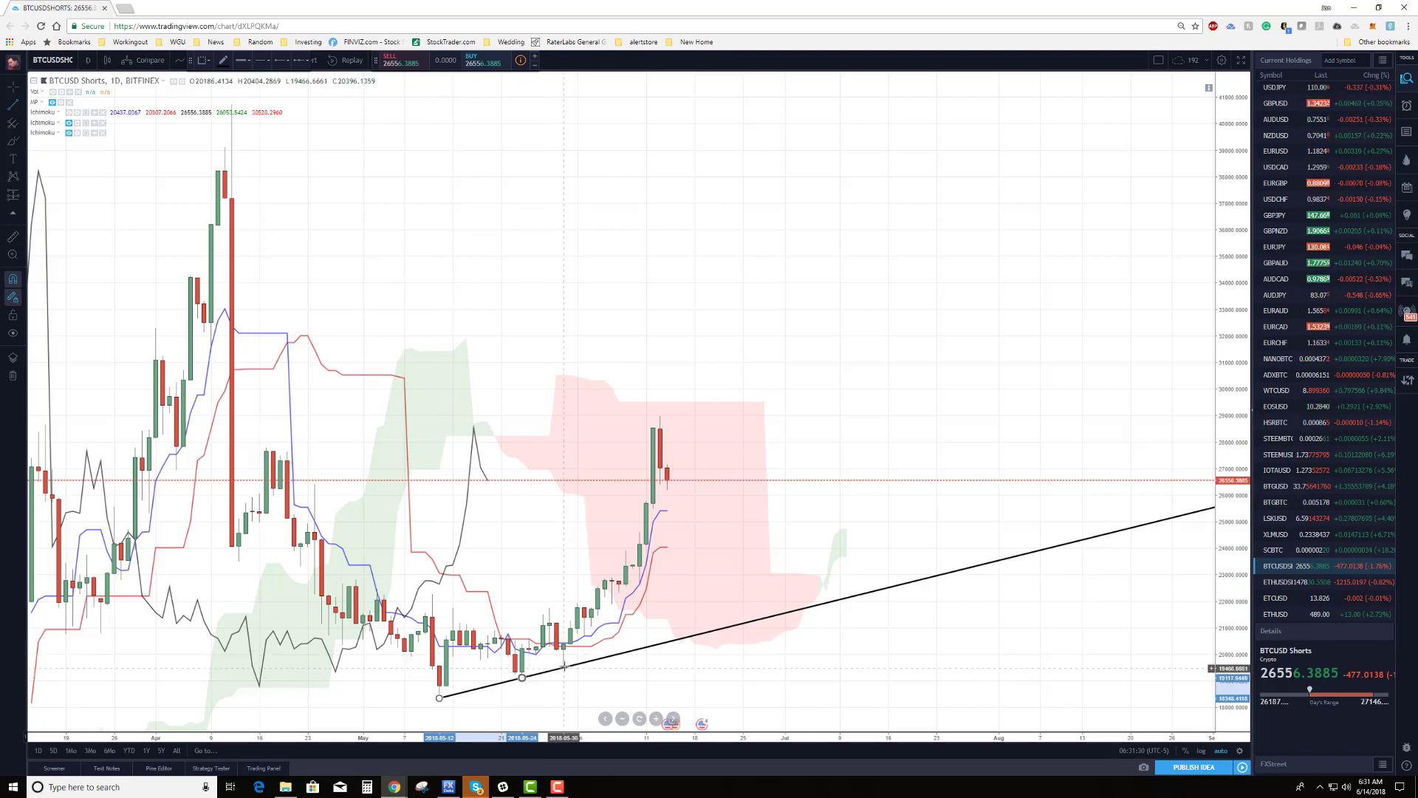
{"action": "left_click", "coordinate": [563, 668]}
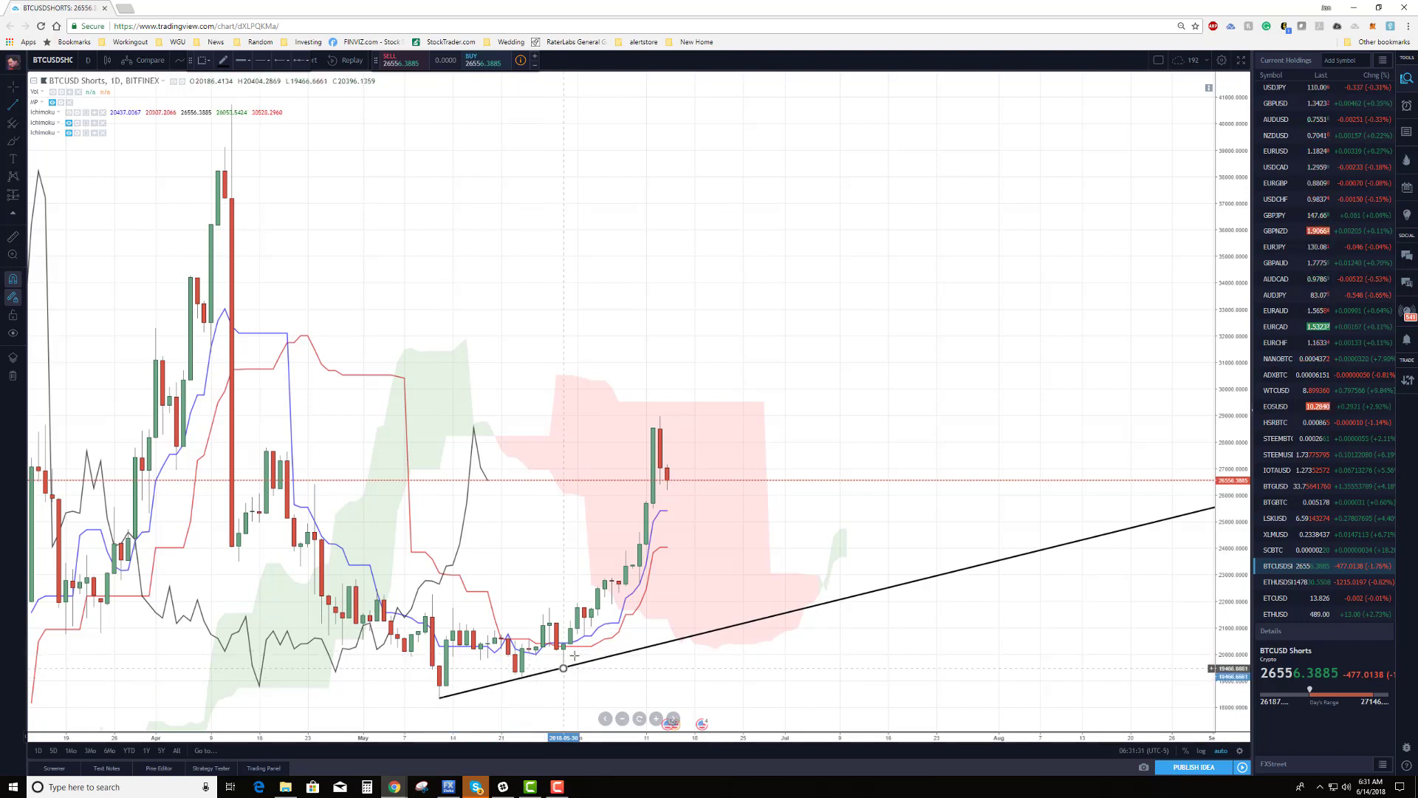
{"action": "left_click", "coordinate": [640, 583]}
{"action": "left_click", "coordinate": [640, 584]}
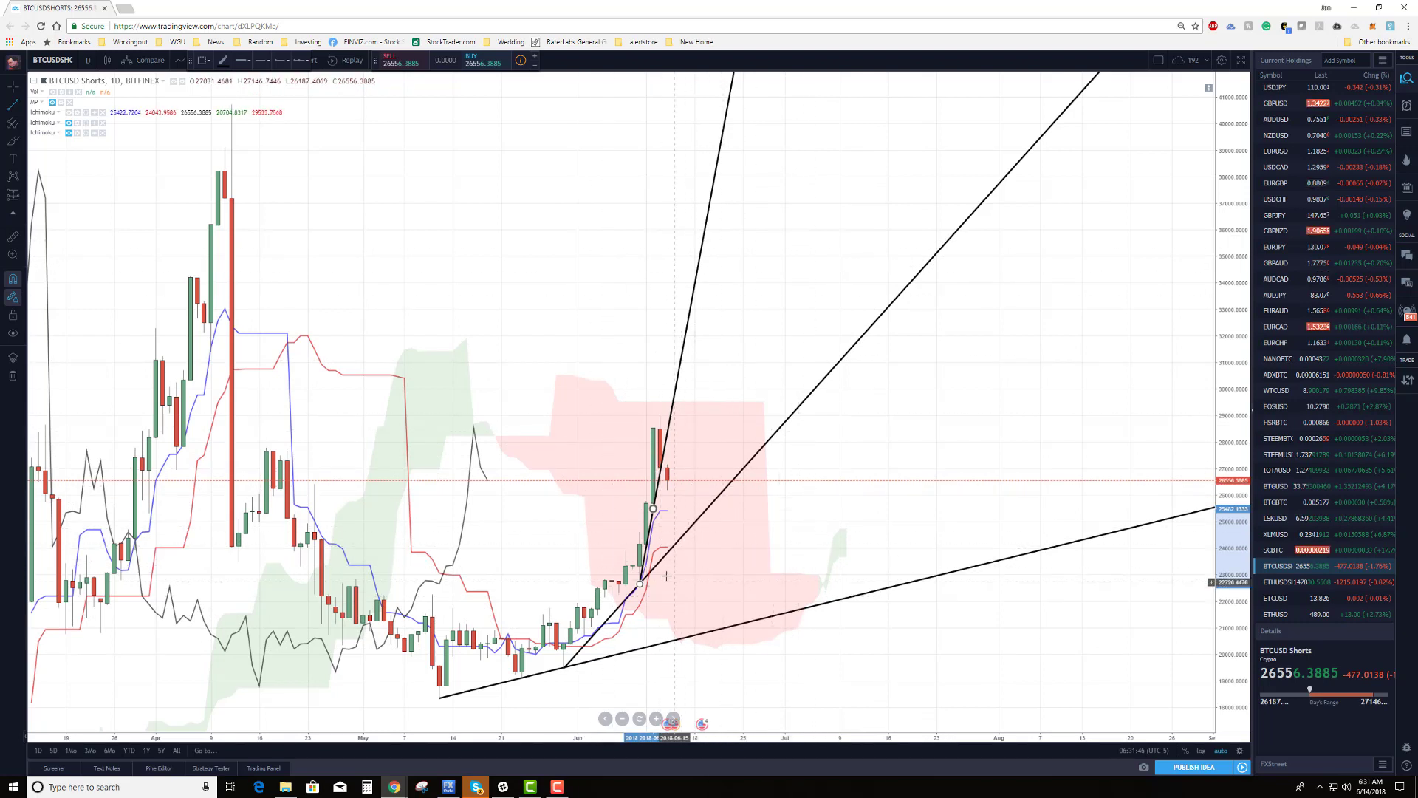
Step: Delete the three black trendlines, leaving only candles and the Ichimoku cloud
{"action": "left_click", "coordinate": [828, 601]}
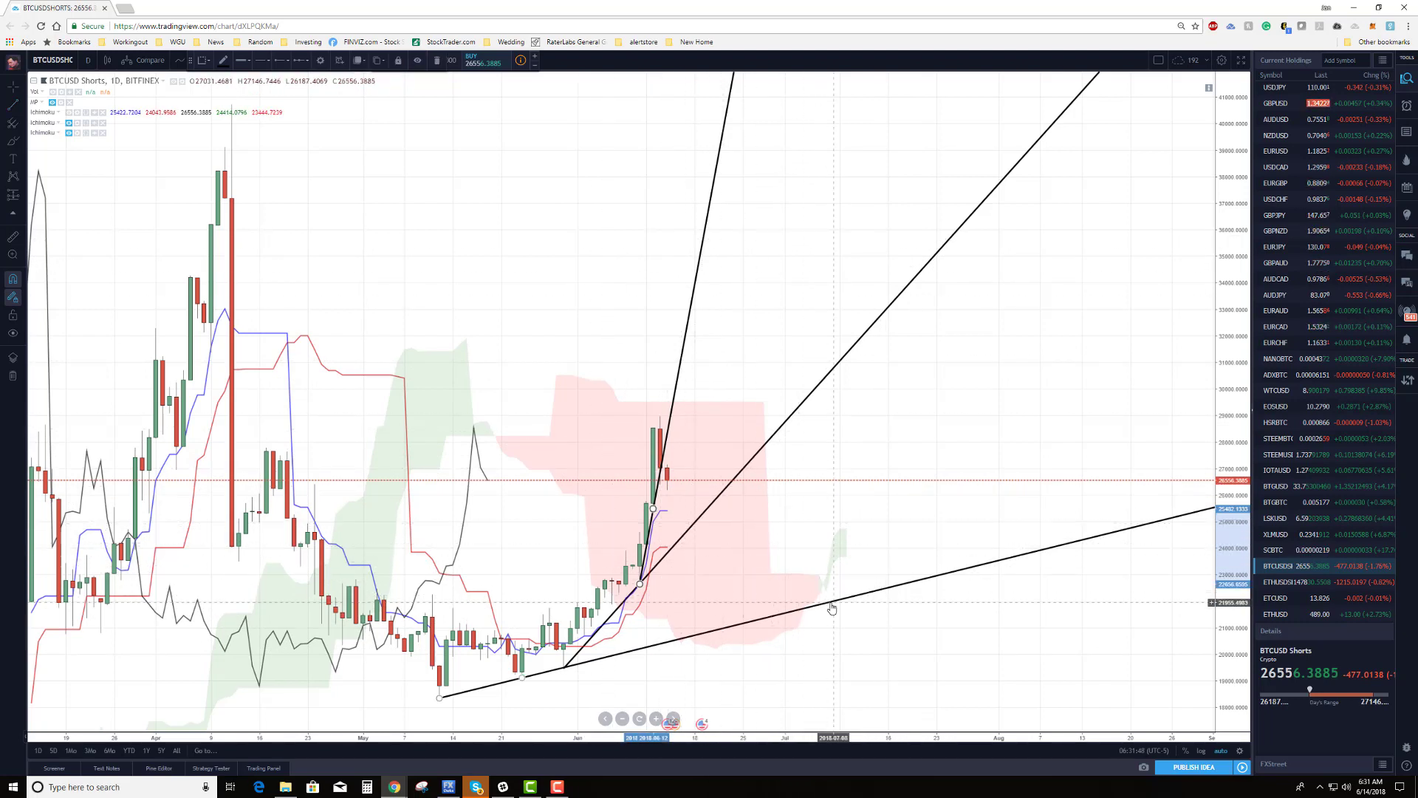
{"action": "key", "text": "Delete"}
{"action": "left_click", "coordinate": [786, 428]}
{"action": "key", "text": "Delete"}
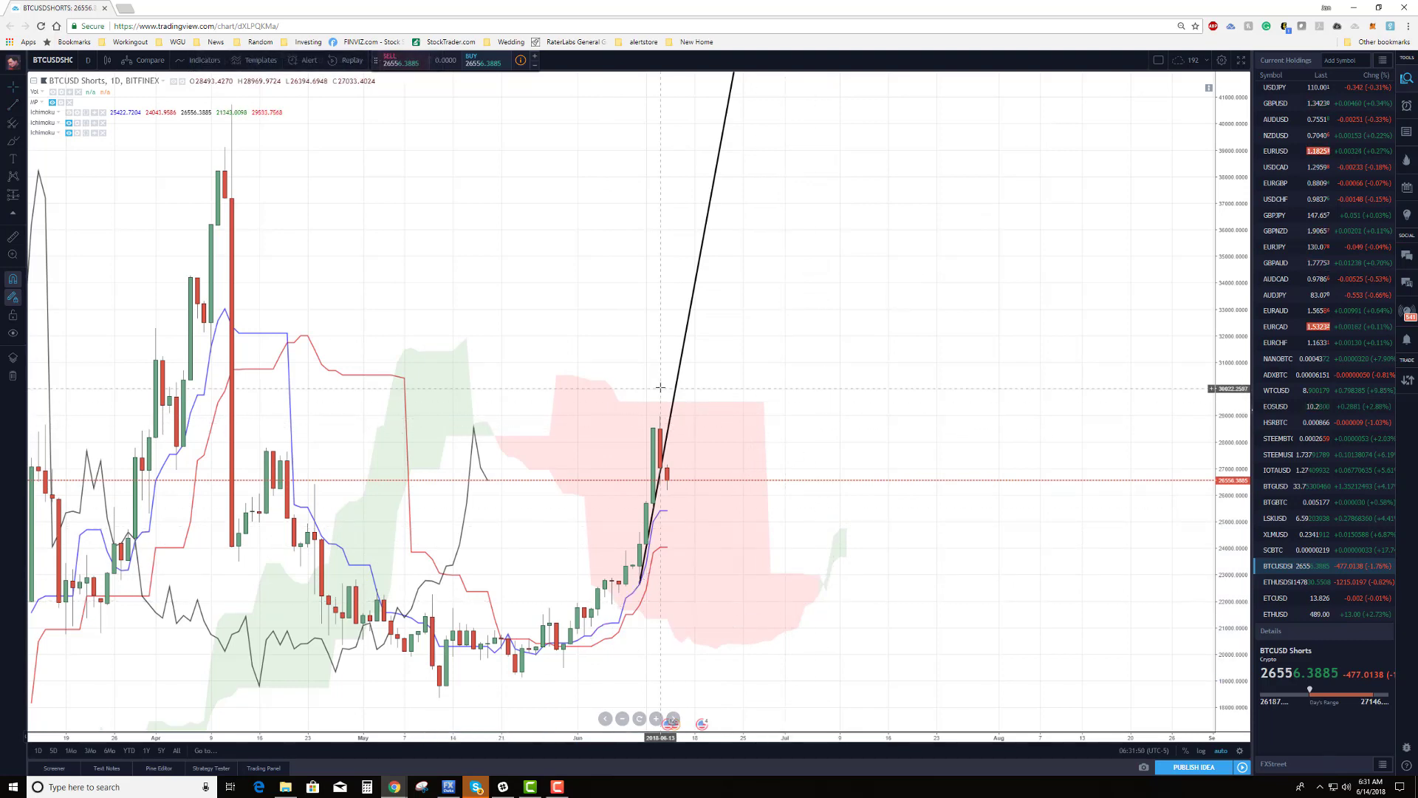
{"action": "key", "text": "Delete"}
{"action": "left_click_drag", "start_coordinate": [209, 199], "coordinate": [395, 198]}
Step: Draw a Fib Retracement from the 40719 April high down to the 18348 May low
{"action": "left_click", "coordinate": [14, 122]}
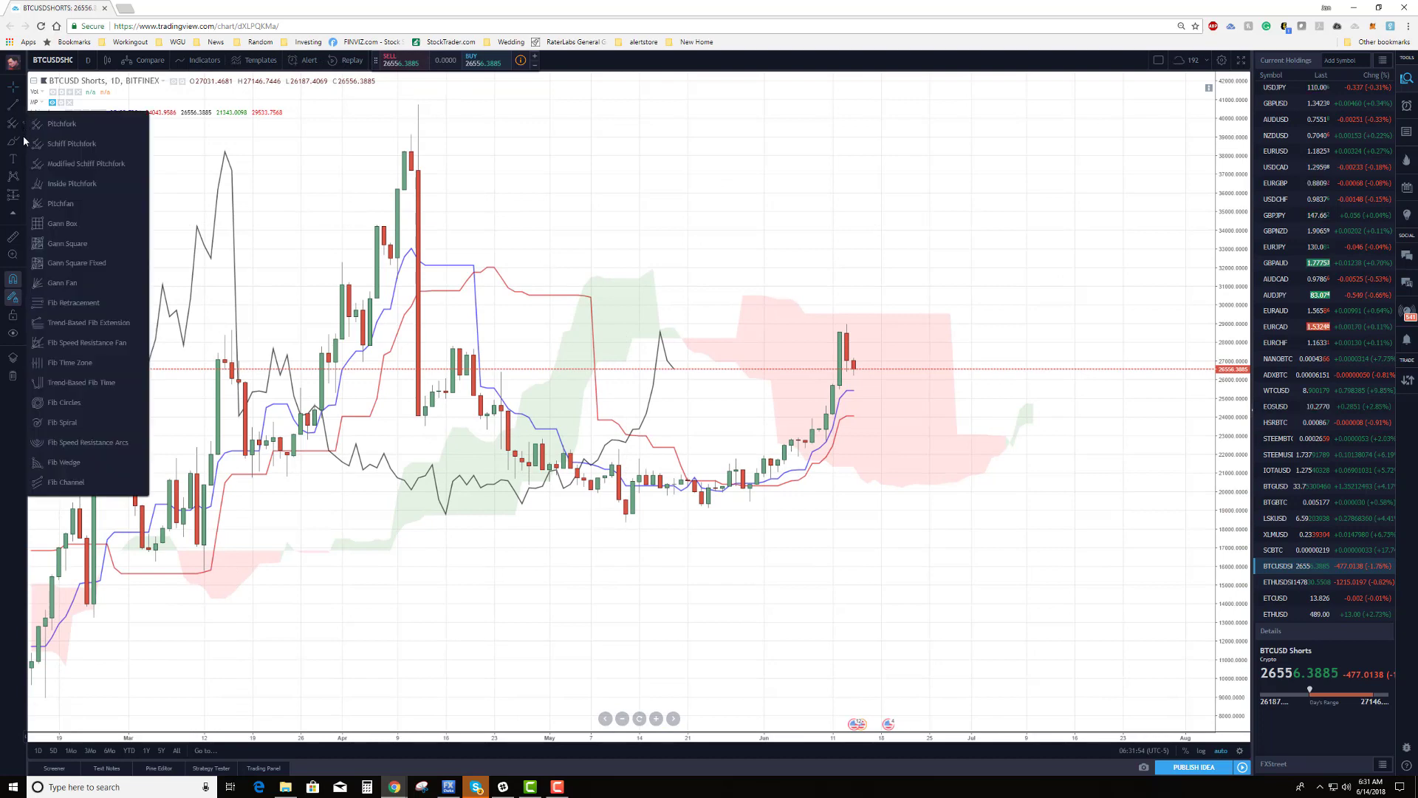
{"action": "left_click", "coordinate": [60, 302]}
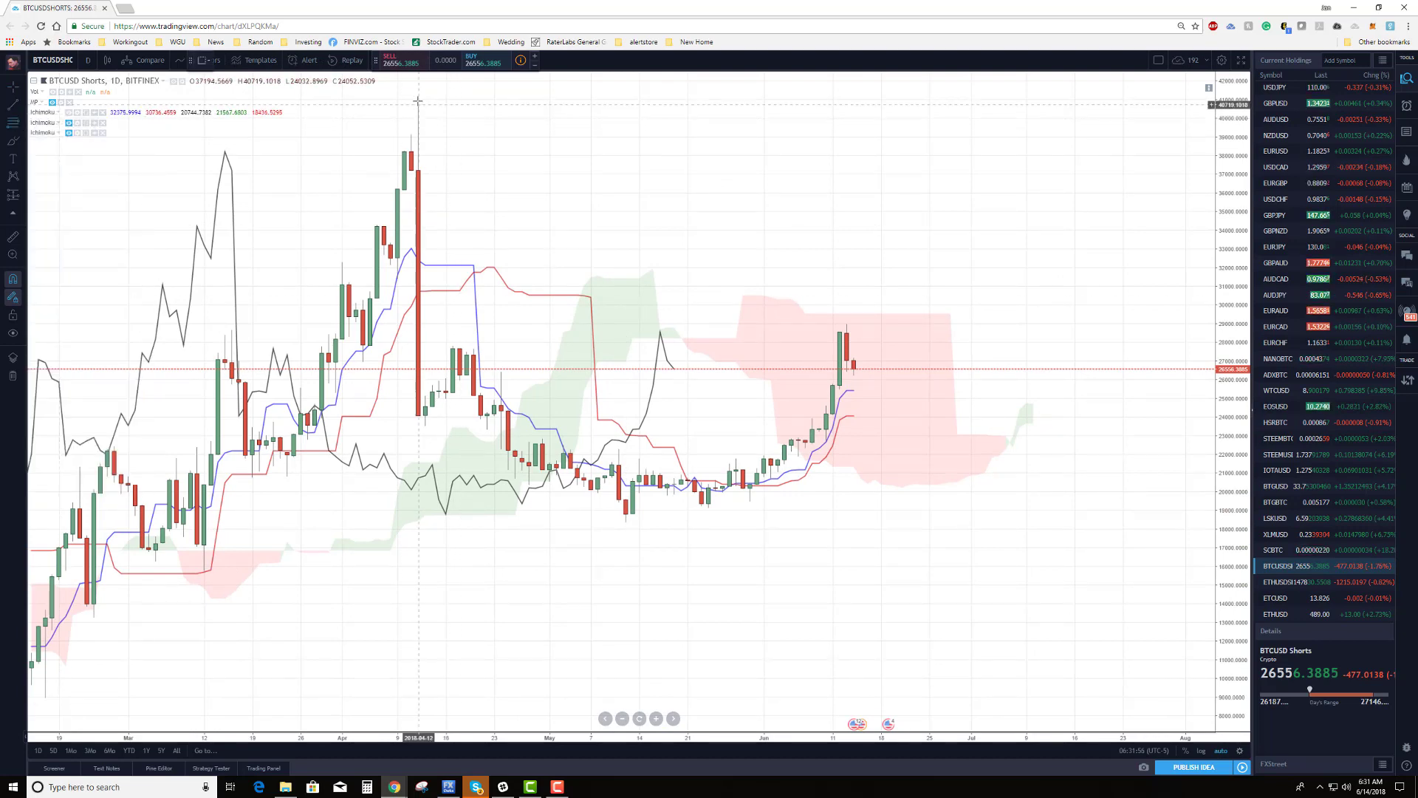
{"action": "left_click", "coordinate": [419, 100]}
{"action": "left_click", "coordinate": [626, 522]}
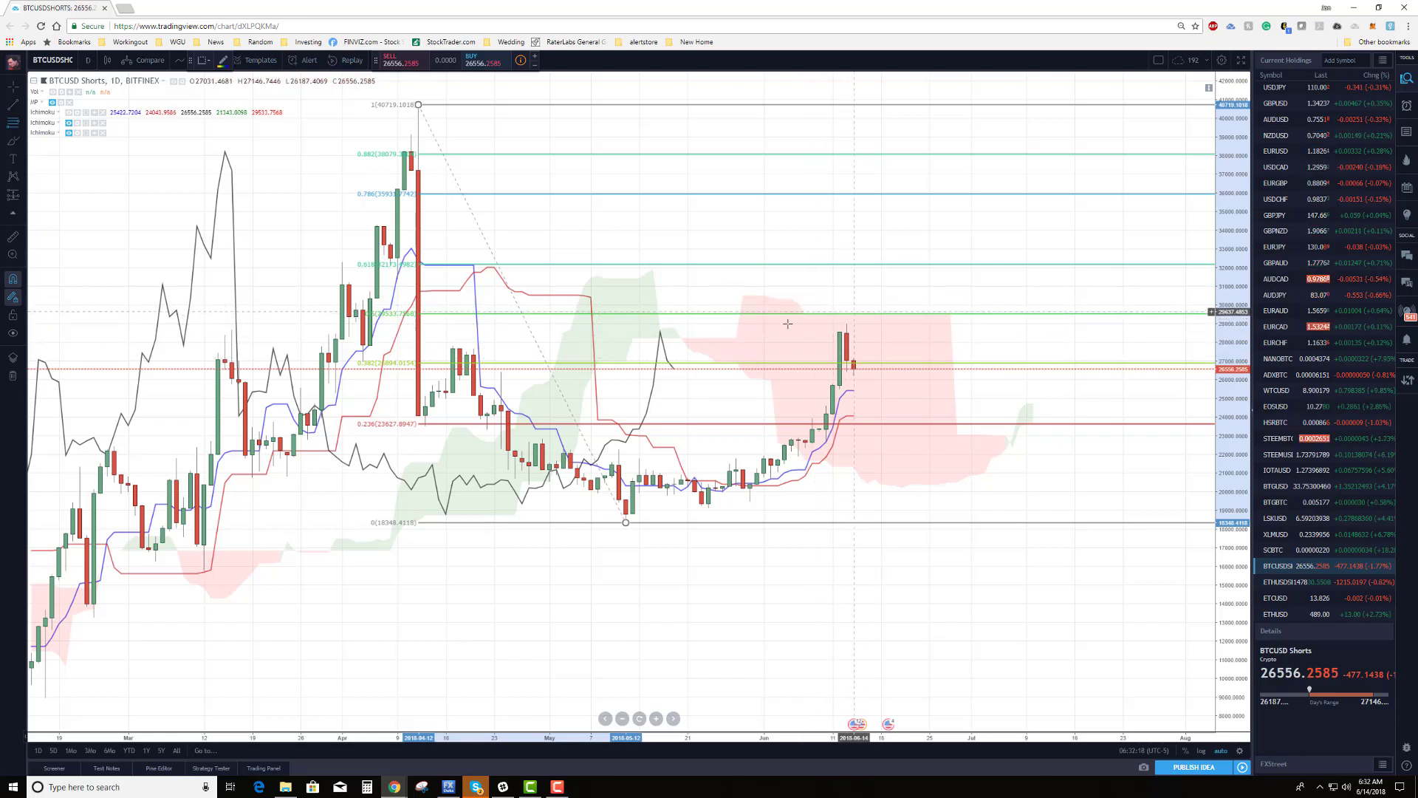
{"action": "left_click", "coordinate": [848, 391]}
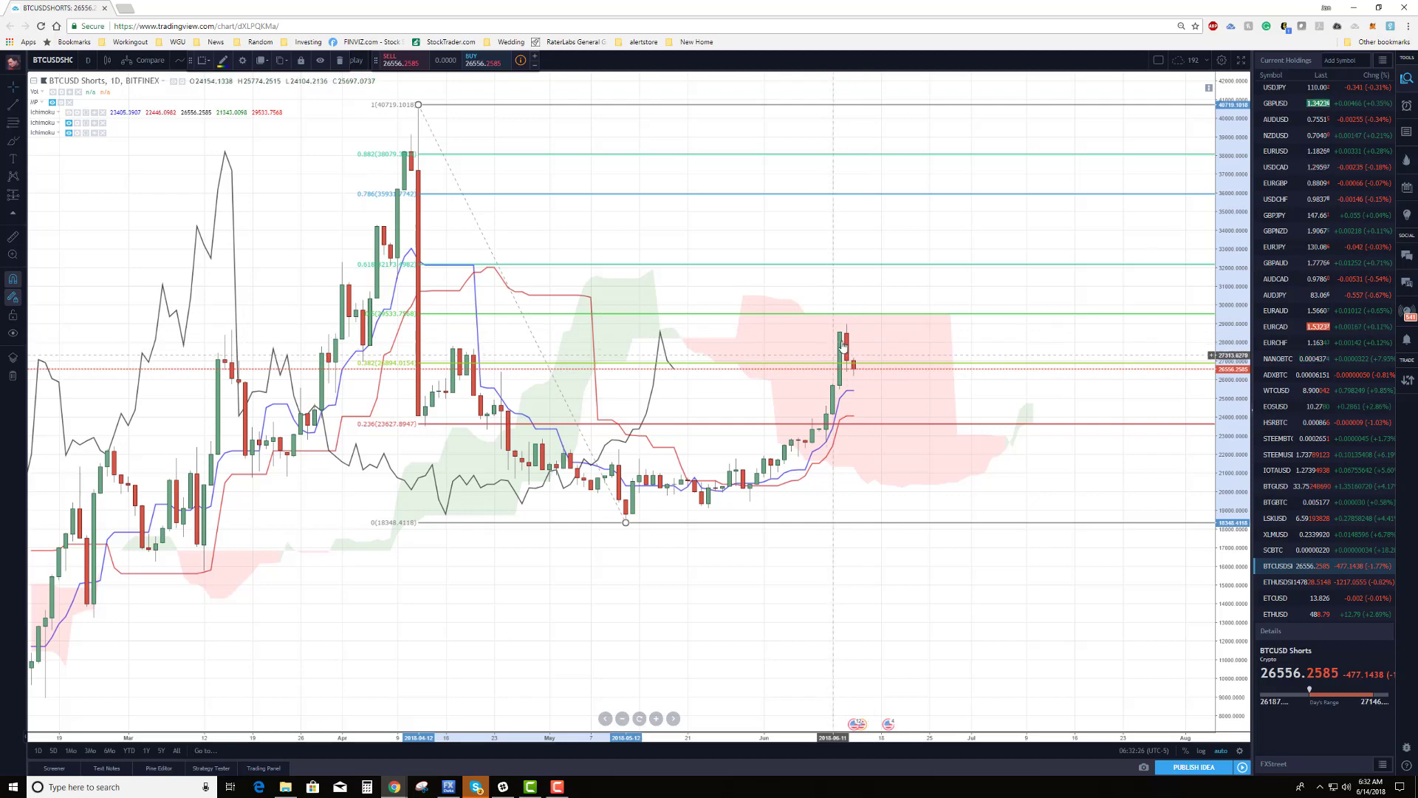
Step: Set the BTCUSD Shorts chart to the 1h interval and zoom through the hourly candles
{"action": "scroll", "coordinate": [842, 344], "scroll_direction": "up", "scroll_amount": 2}
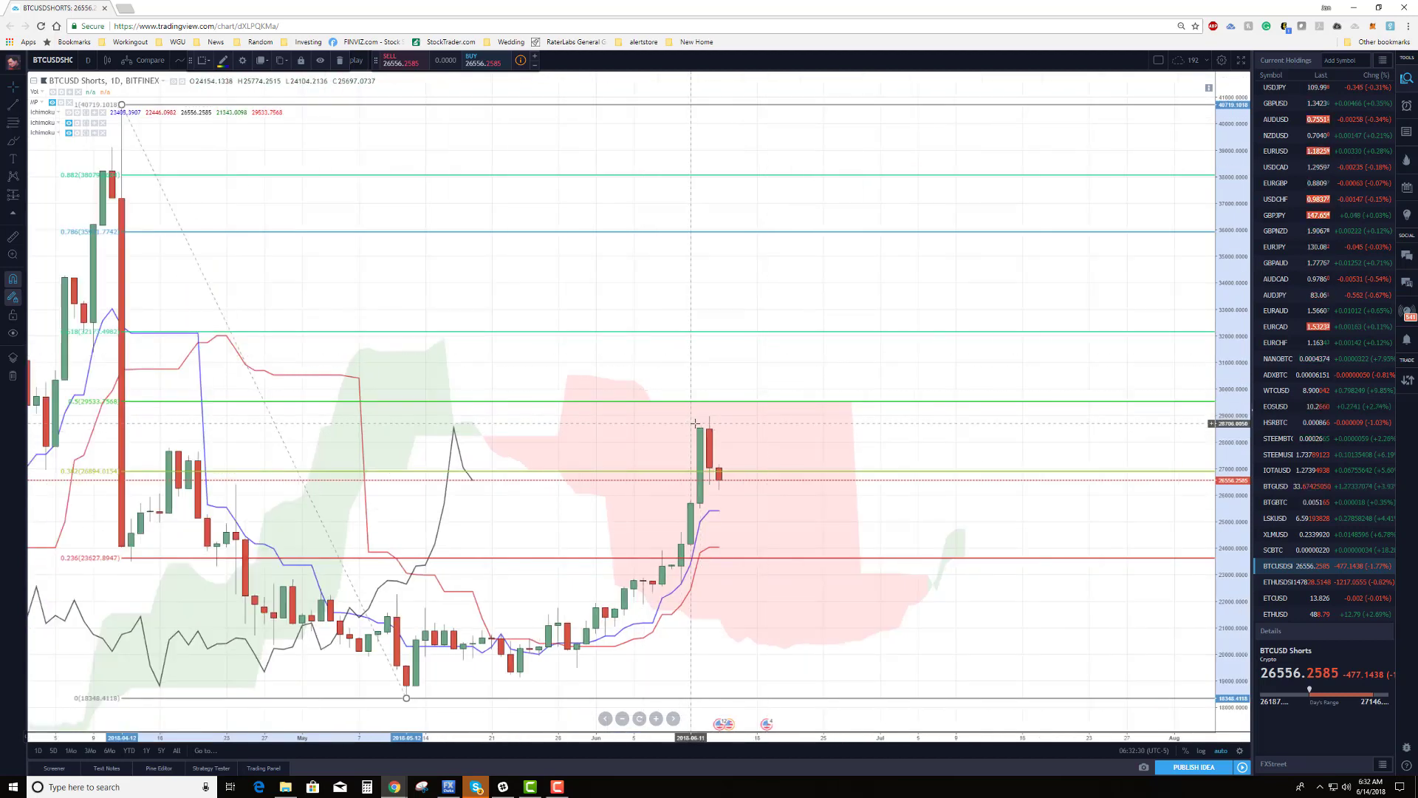
{"action": "left_click", "coordinate": [88, 60]}
{"action": "left_click", "coordinate": [126, 333]}
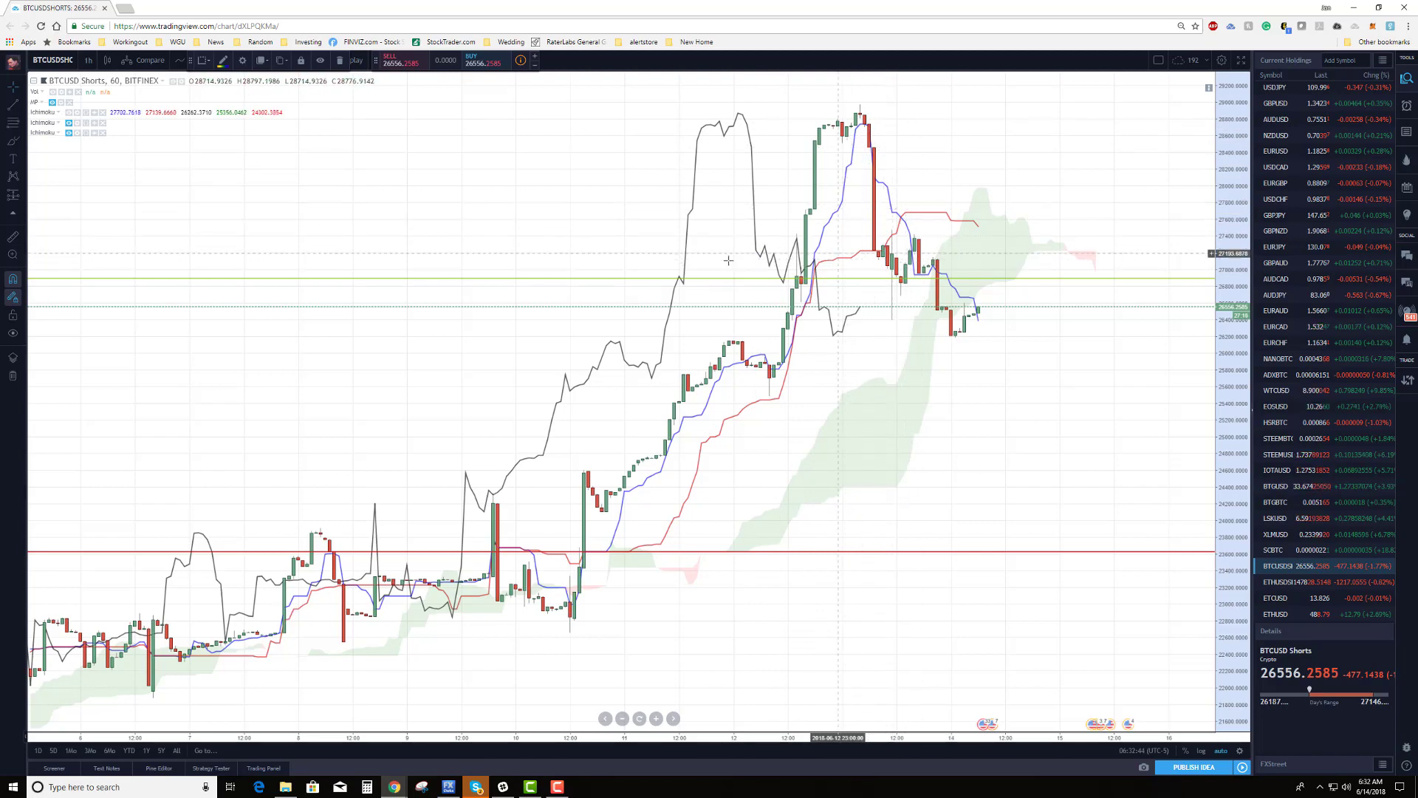
{"action": "scroll", "coordinate": [739, 358], "scroll_direction": "down", "scroll_amount": 3}
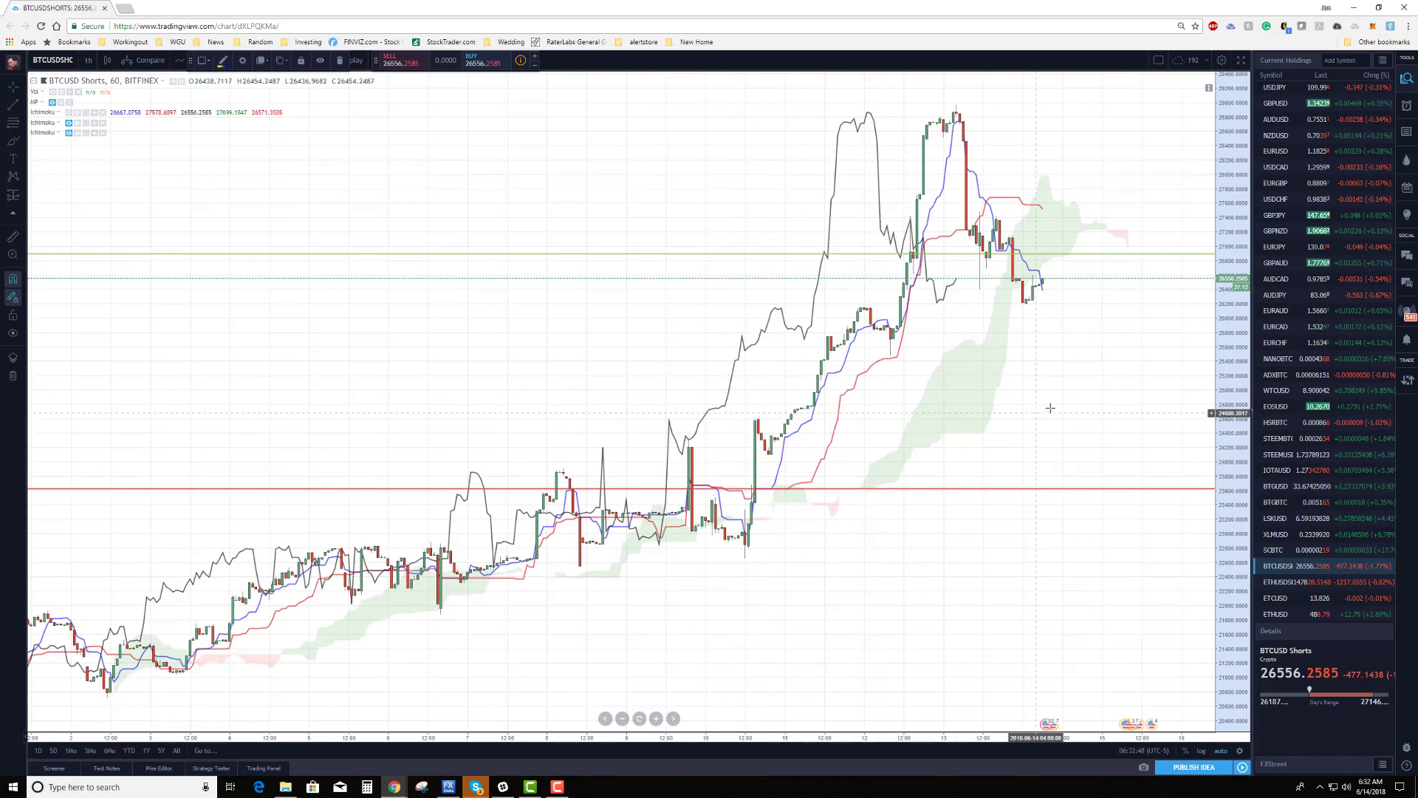
{"action": "scroll", "coordinate": [950, 377], "scroll_direction": "up", "scroll_amount": 3}
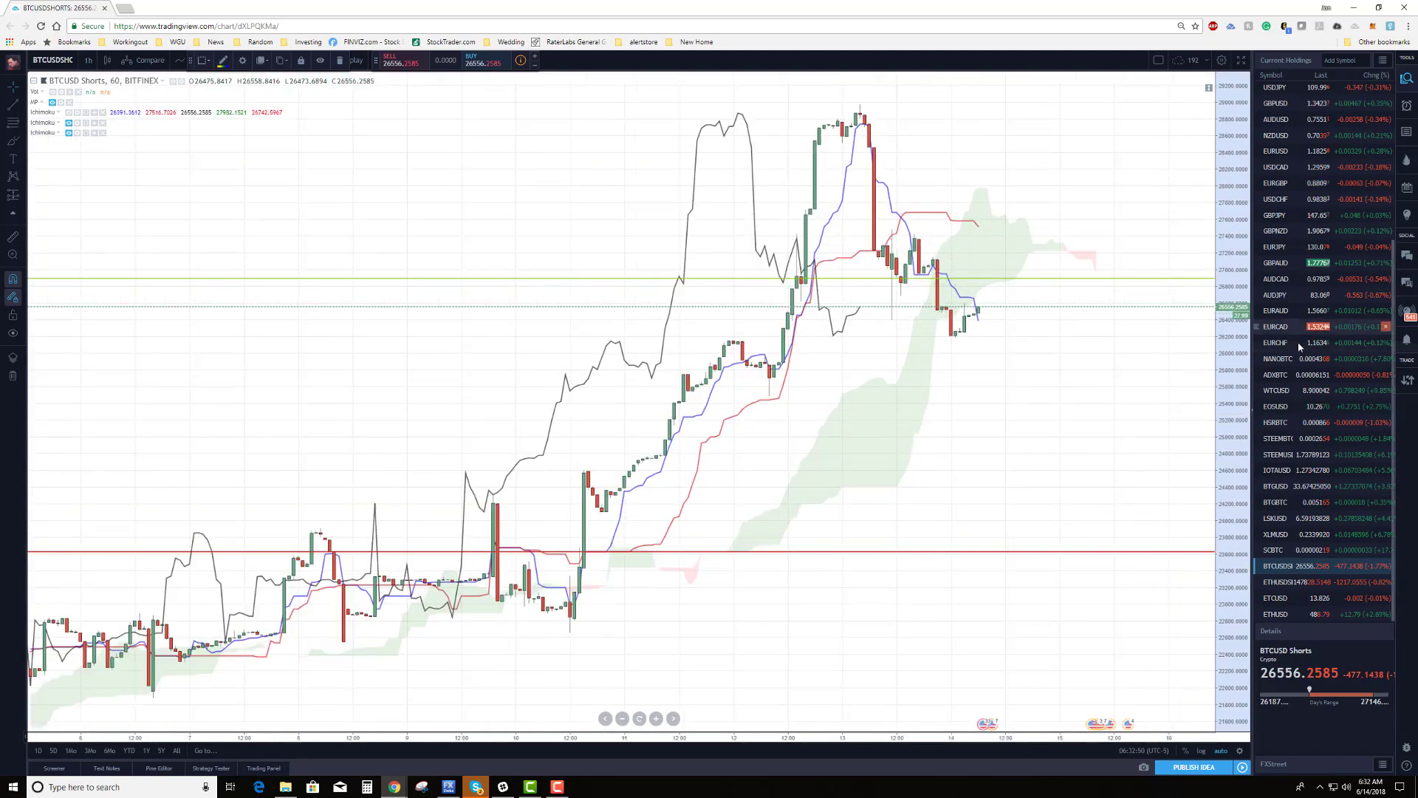
{"action": "scroll", "coordinate": [1297, 427], "scroll_direction": "up", "scroll_amount": 2}
{"action": "scroll", "coordinate": [1298, 427], "scroll_direction": "up", "scroll_amount": 4}
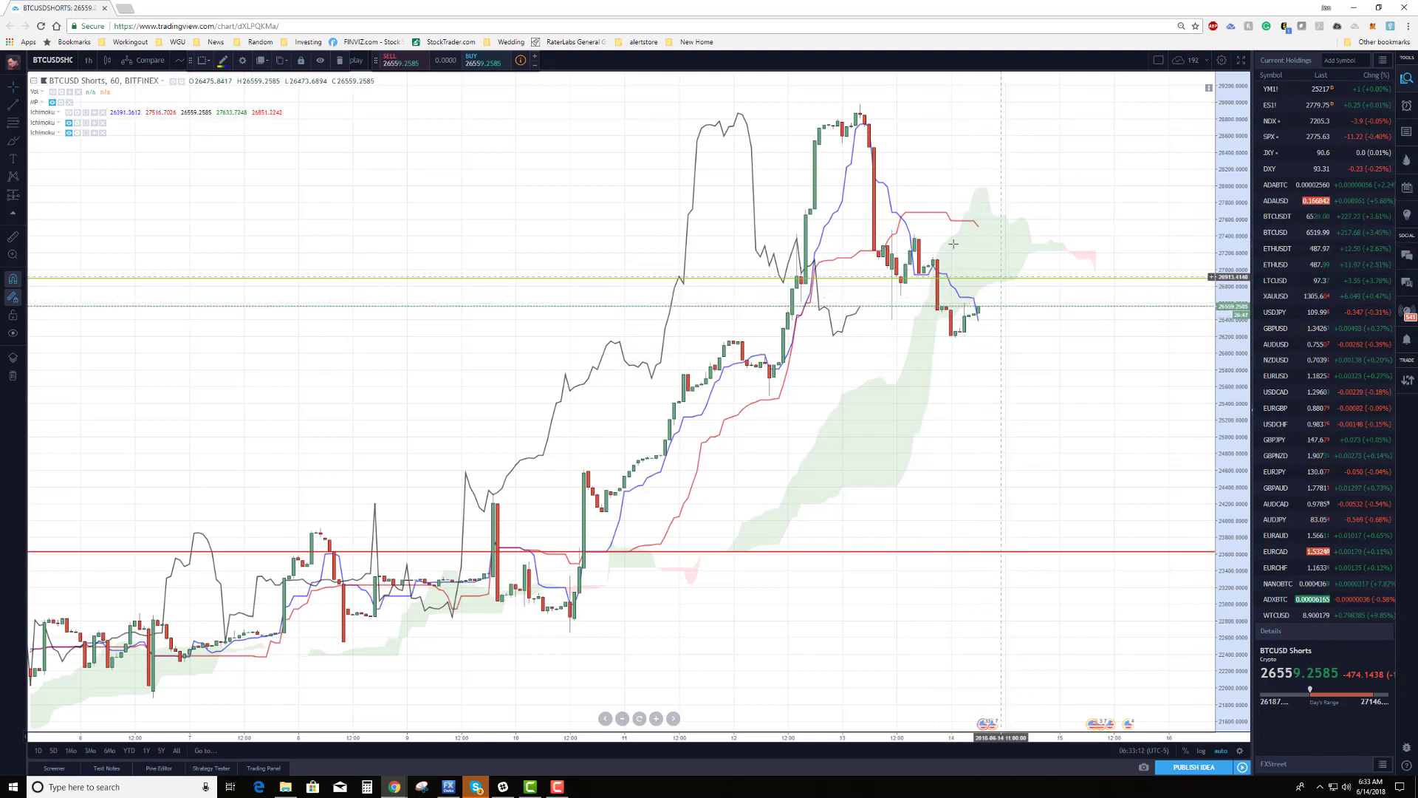
{"action": "left_click", "coordinate": [1286, 236]}
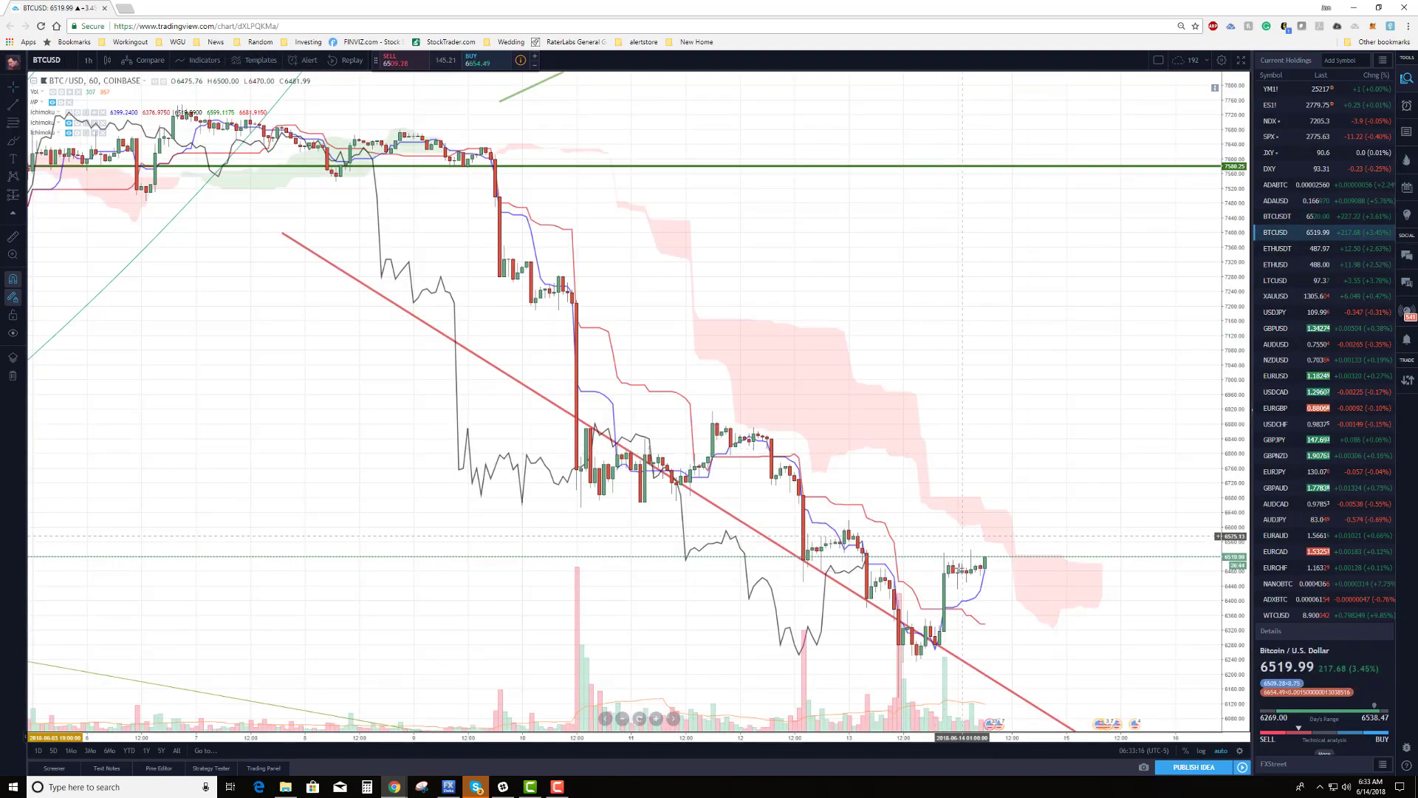
{"action": "scroll", "coordinate": [1320, 573], "scroll_direction": "down", "scroll_amount": 3}
{"action": "scroll", "coordinate": [1321, 572], "scroll_direction": "down", "scroll_amount": 1}
{"action": "left_click", "coordinate": [1289, 583]}
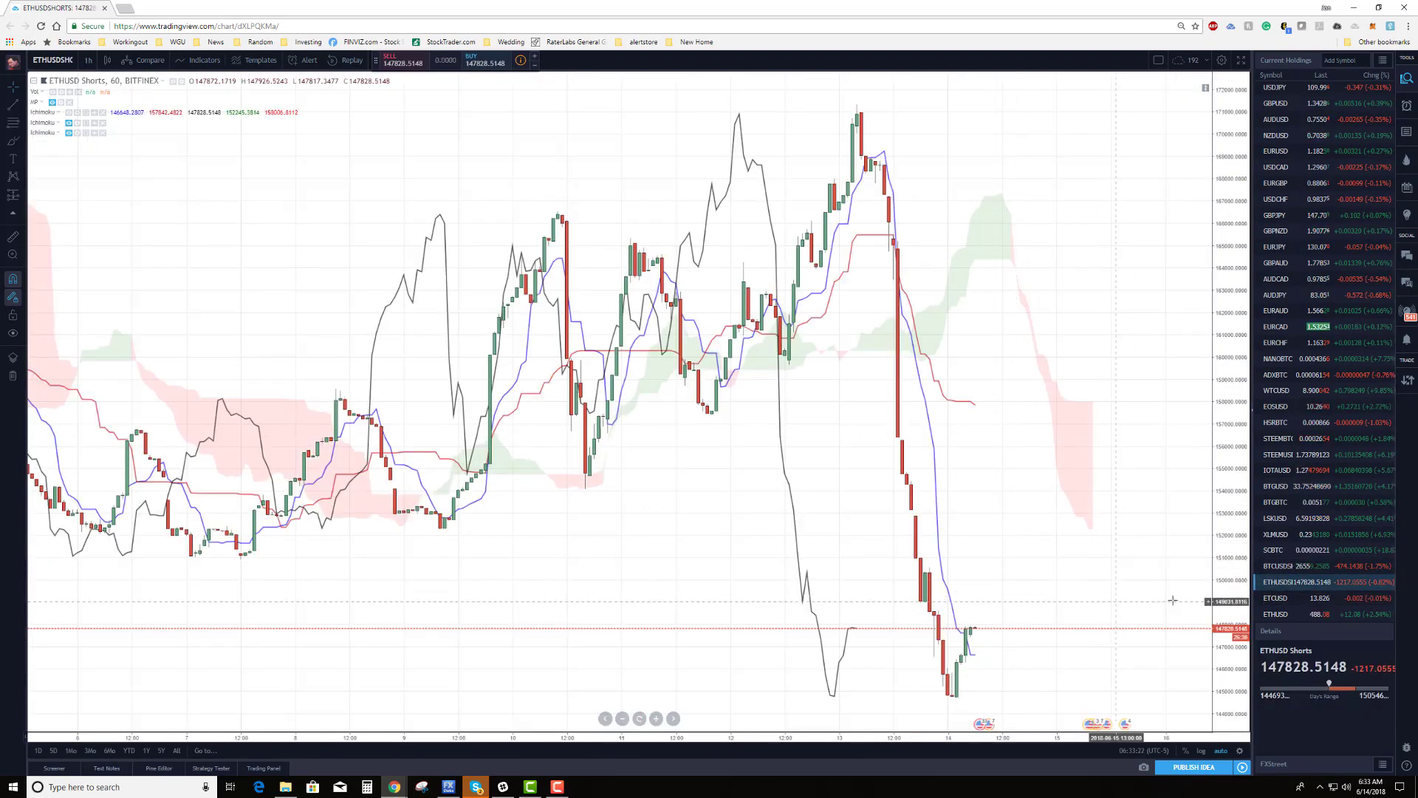
{"action": "key", "text": "Up"}
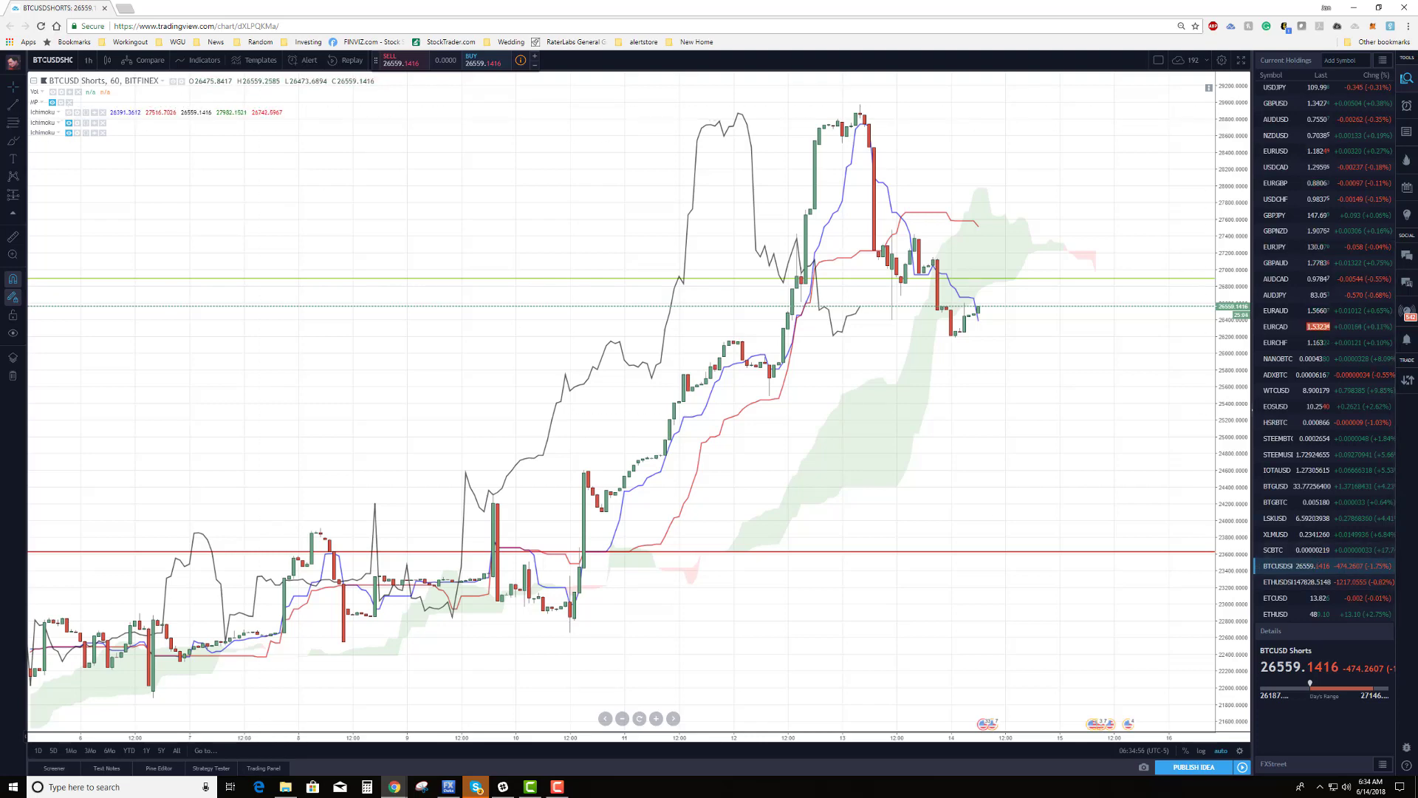
{"action": "type", "text": "BTCUSD"}
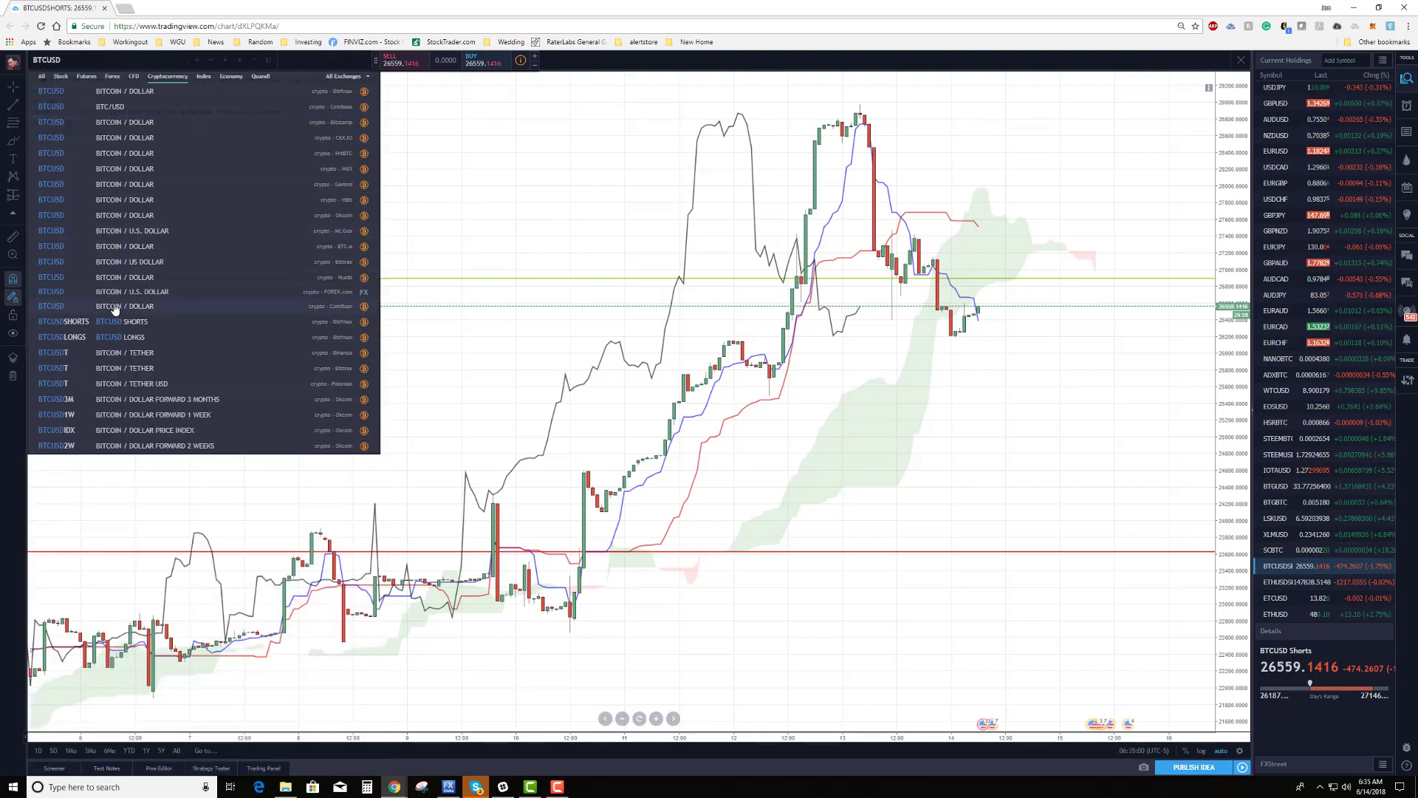
{"action": "left_click", "coordinate": [119, 338]}
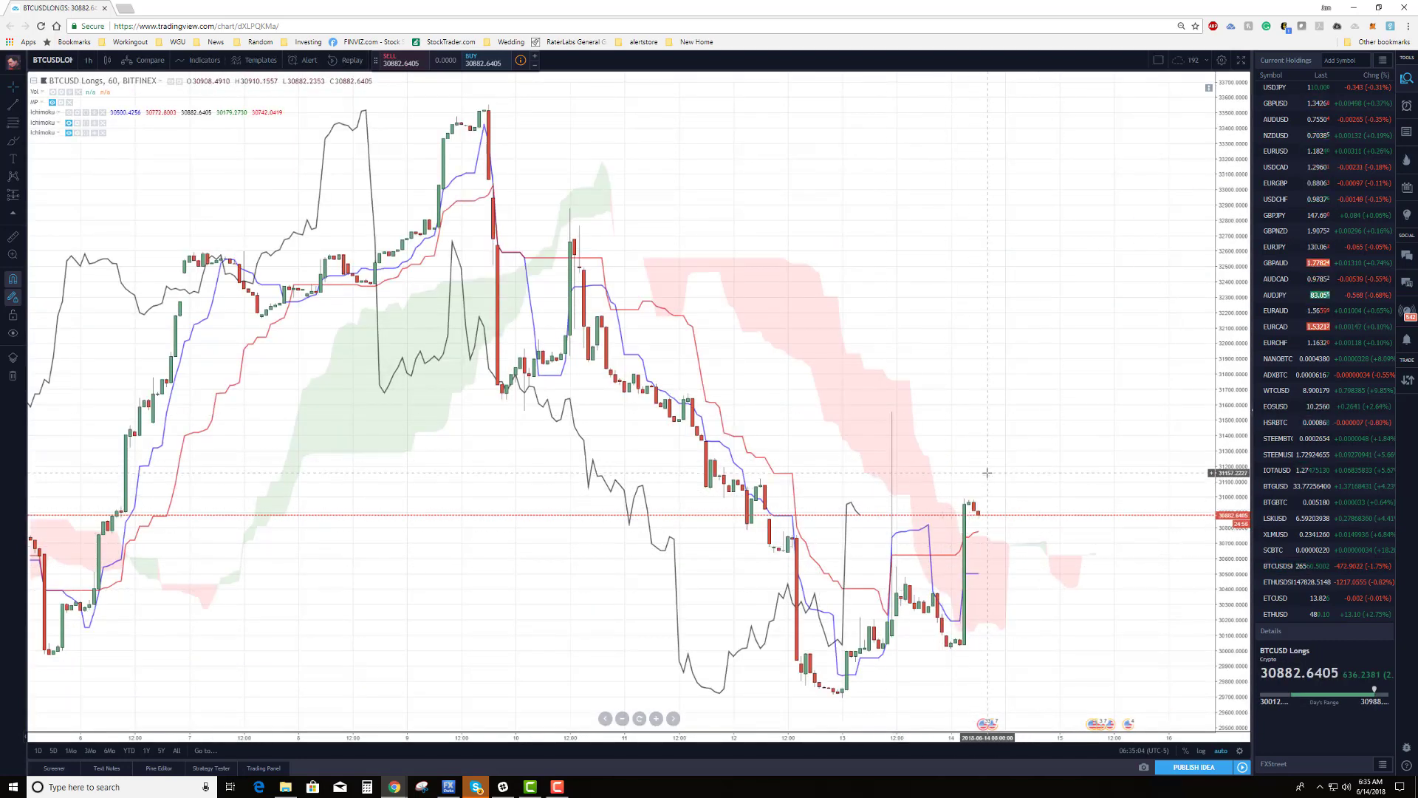
{"action": "left_click", "coordinate": [1277, 566]}
{"action": "left_click_drag", "start_coordinate": [991, 364], "coordinate": [841, 415]}
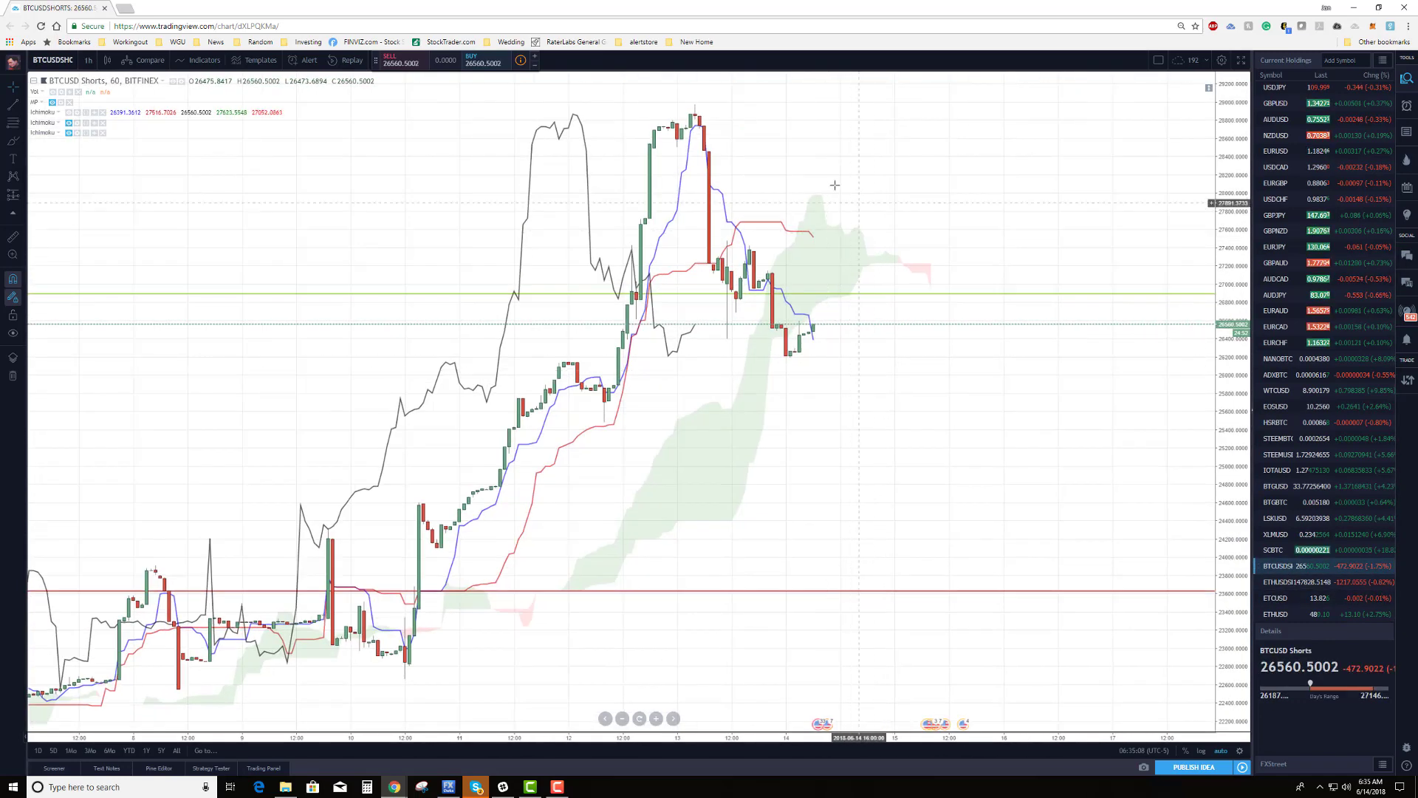